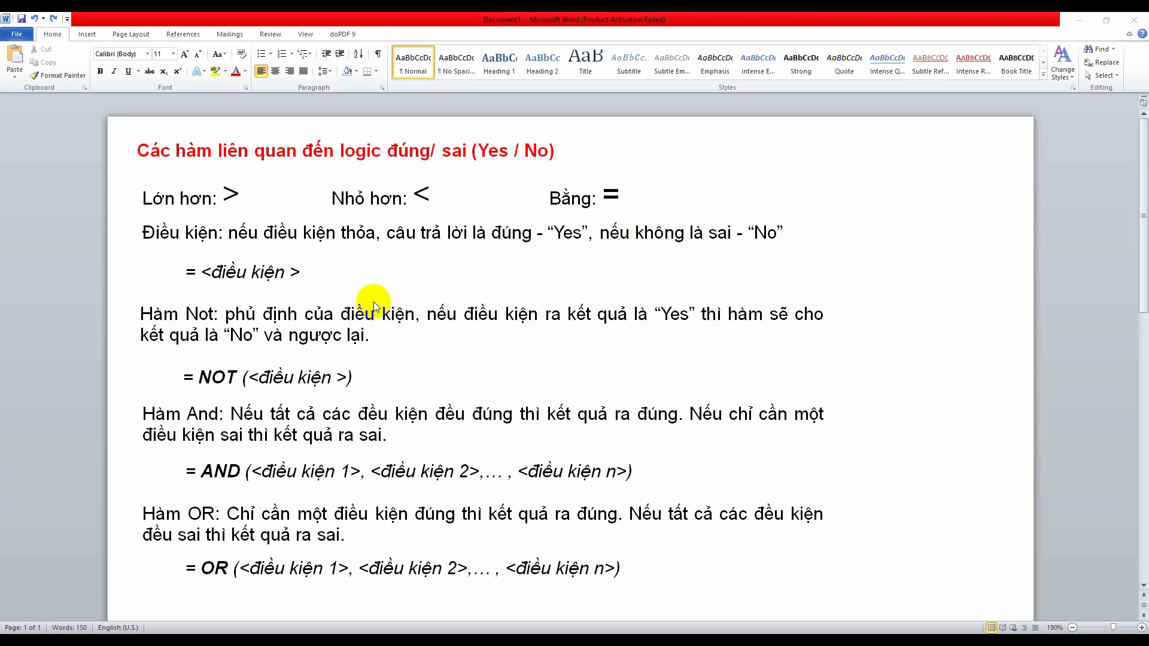
- Point out the 'nếu' condition, the NOT function and the AND formula in the reference notes
double_click(440, 317)
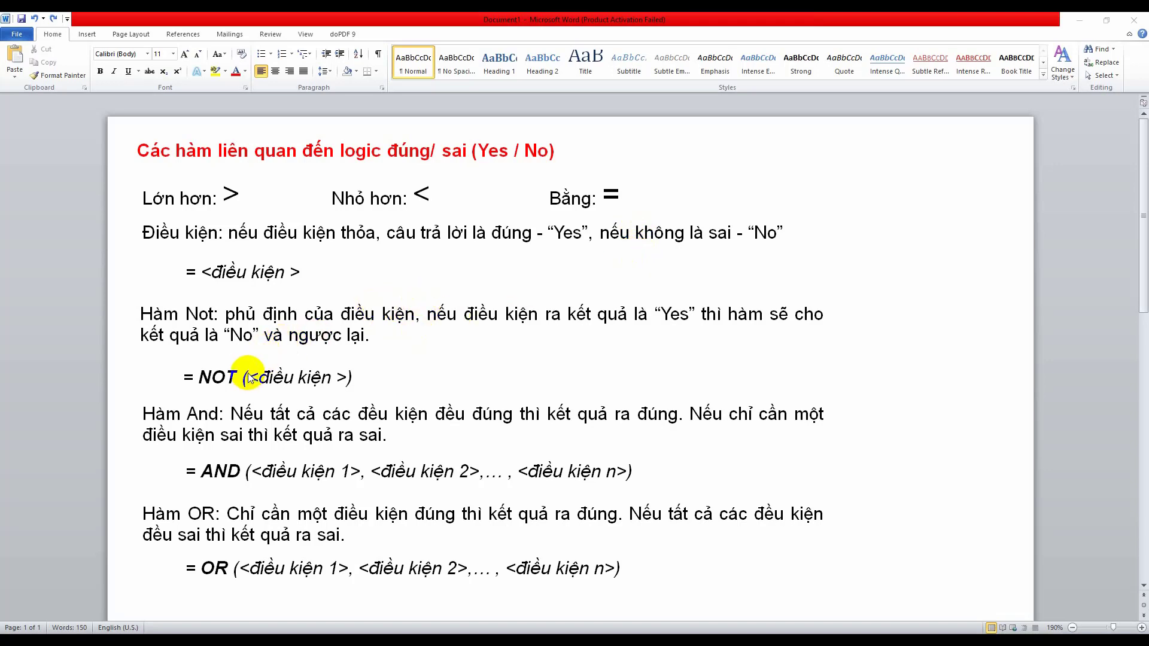
drag(231, 377, 258, 389)
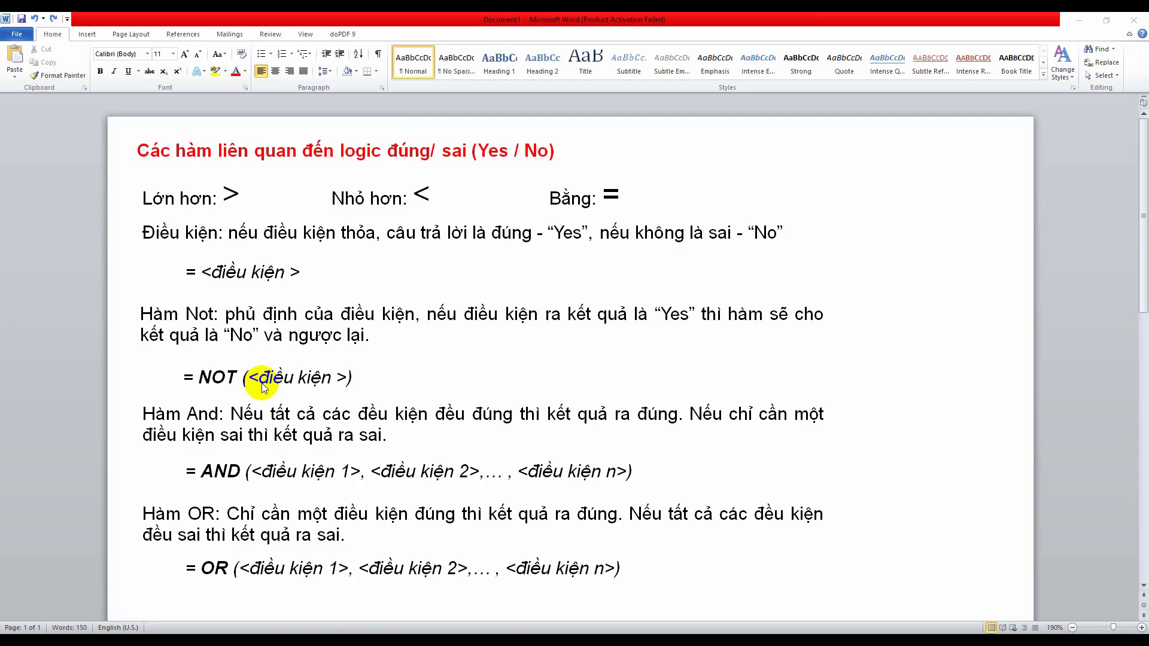
scroll(272, 383, down, 2)
scroll(281, 379, up, 1)
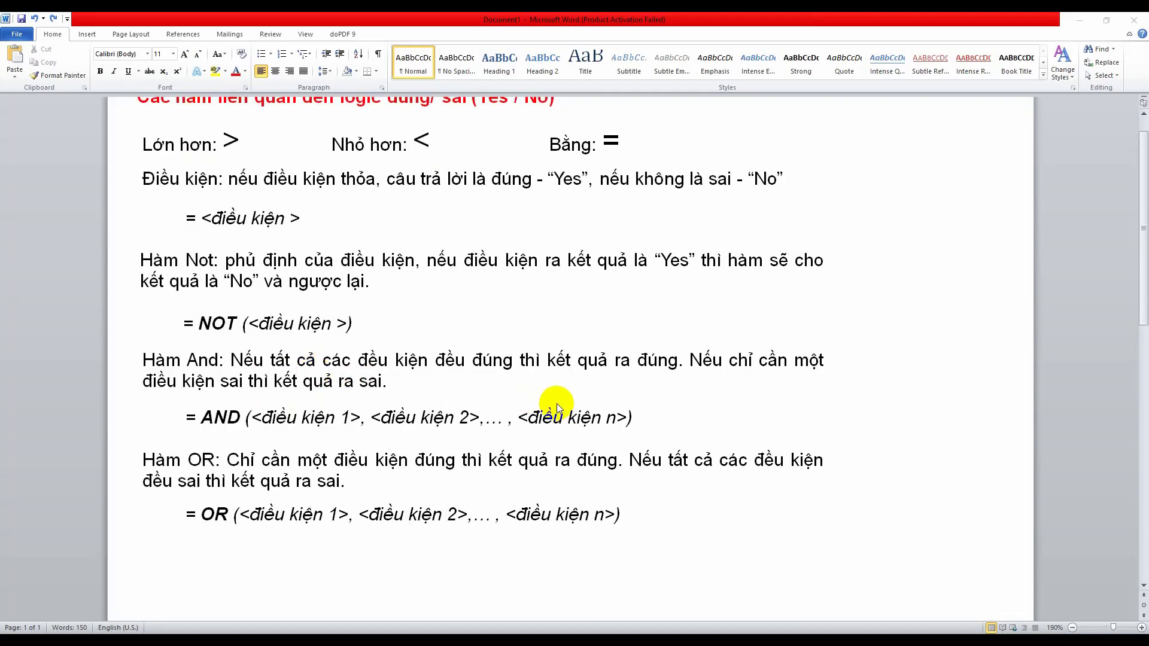
scroll(556, 409, up, 1)
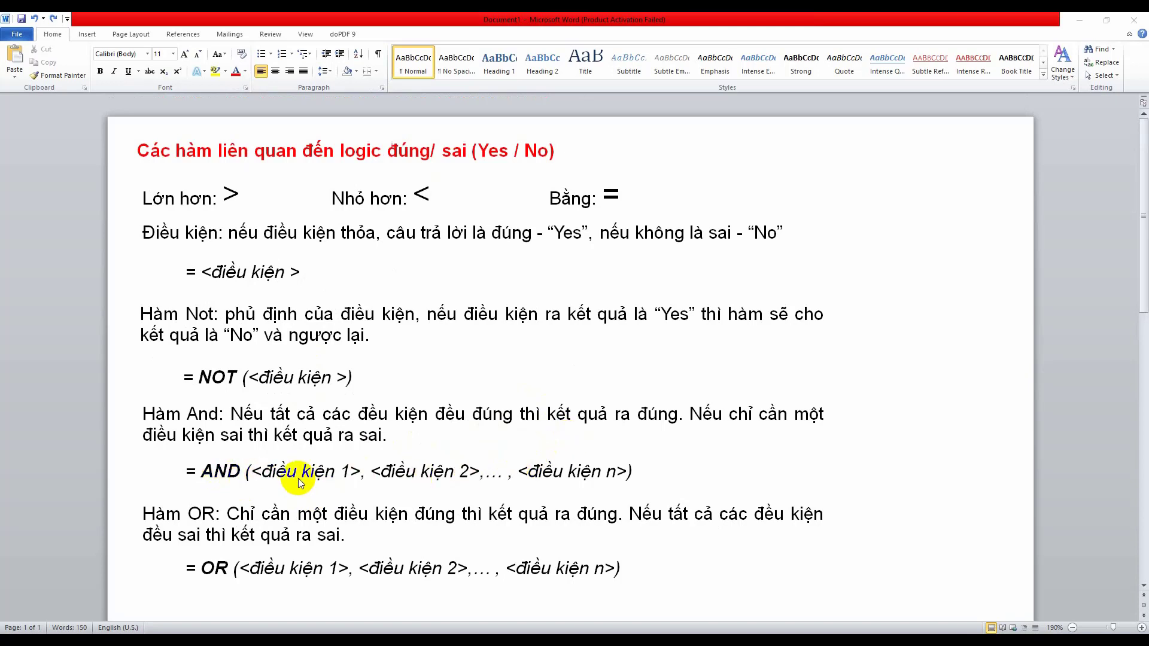
double_click(548, 473)
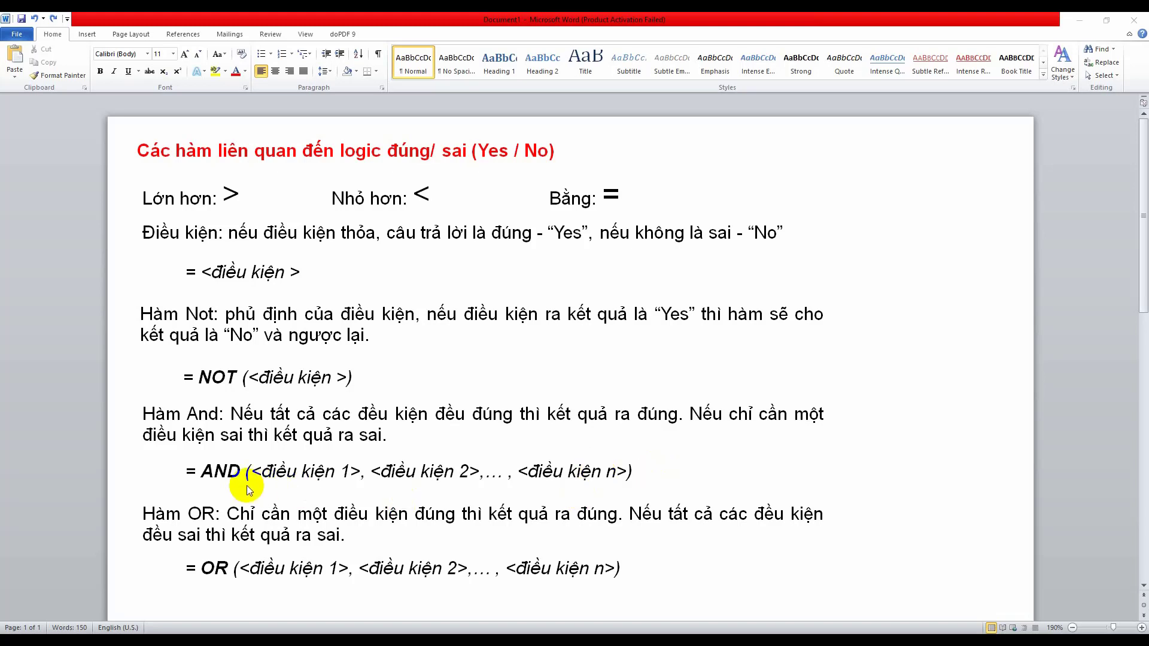
scroll(248, 479, down, 3)
scroll(254, 474, up, 3)
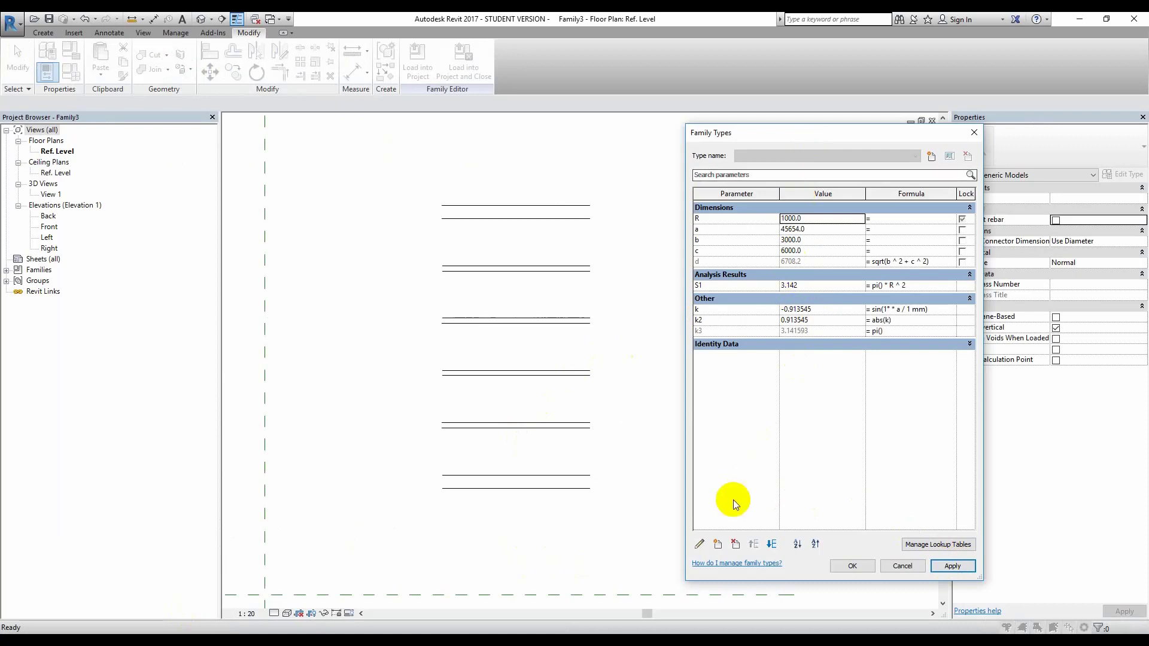
- Add length parameters X1 and X2 in Family Types and close the dialog
click(717, 544)
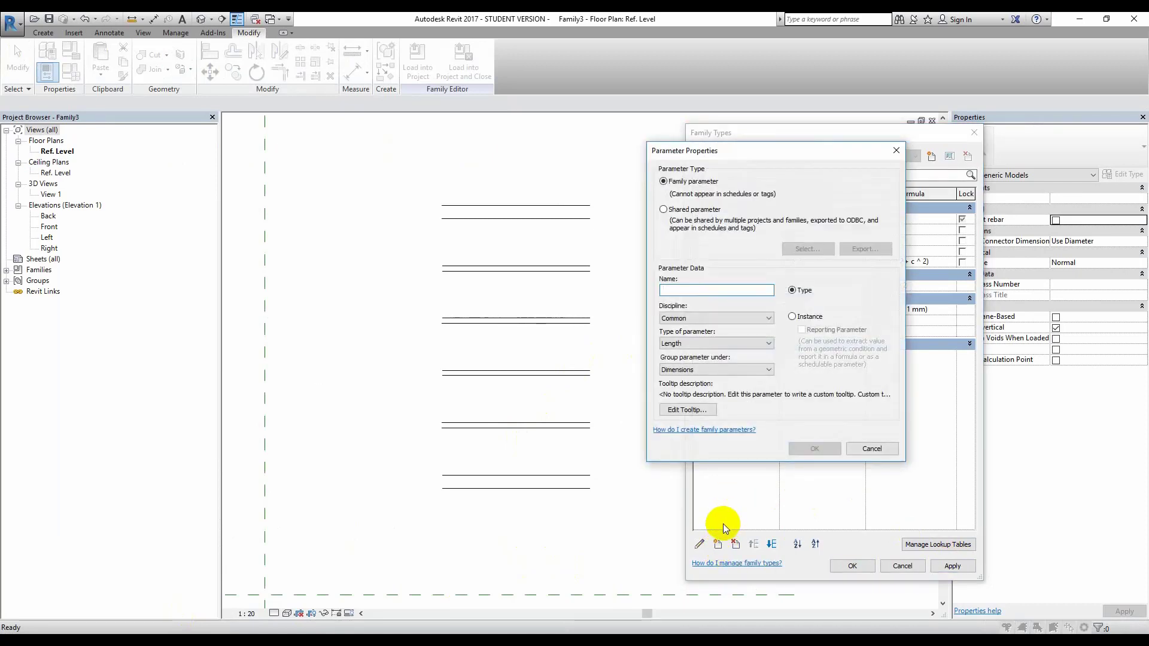
text(X1)
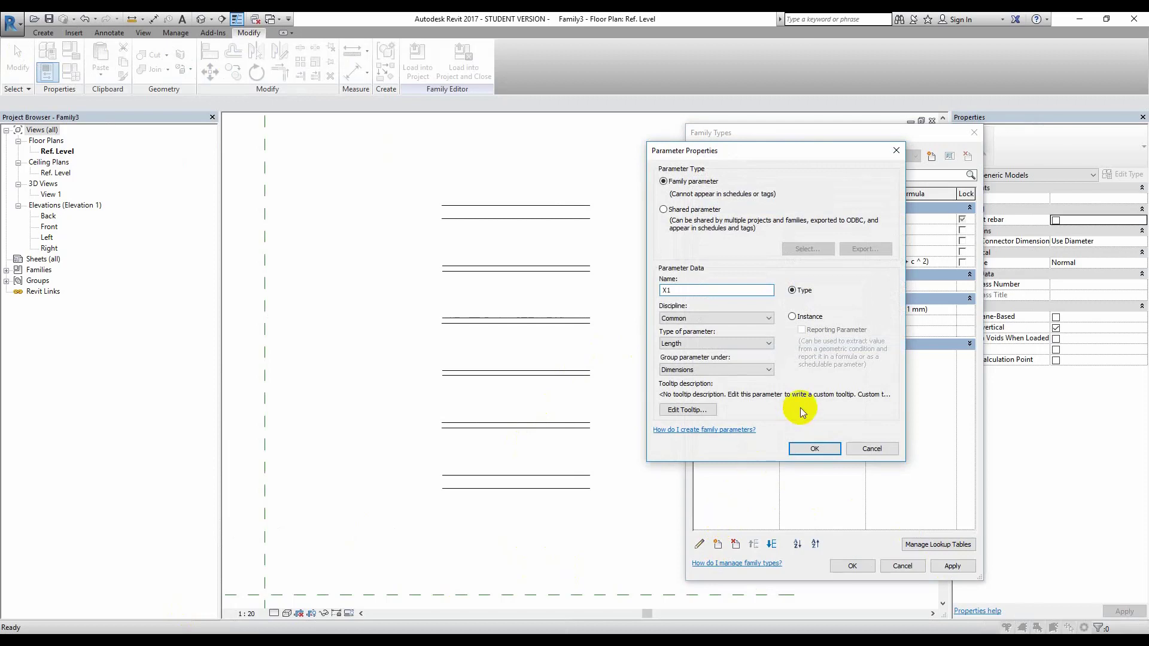
click(815, 449)
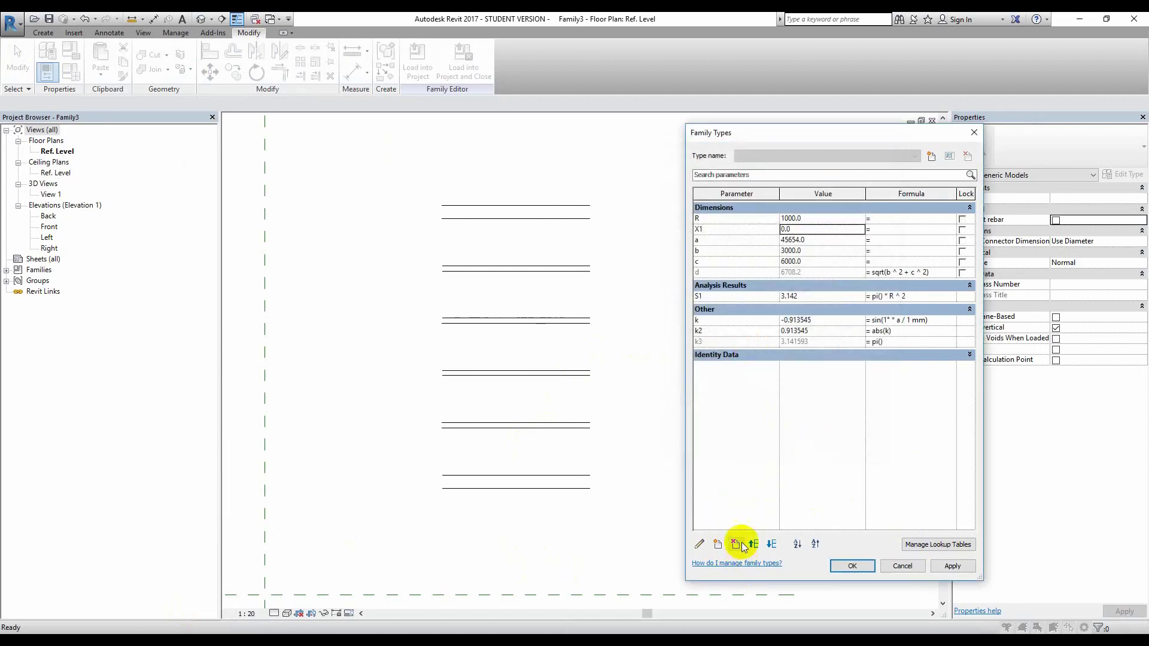
click(725, 547)
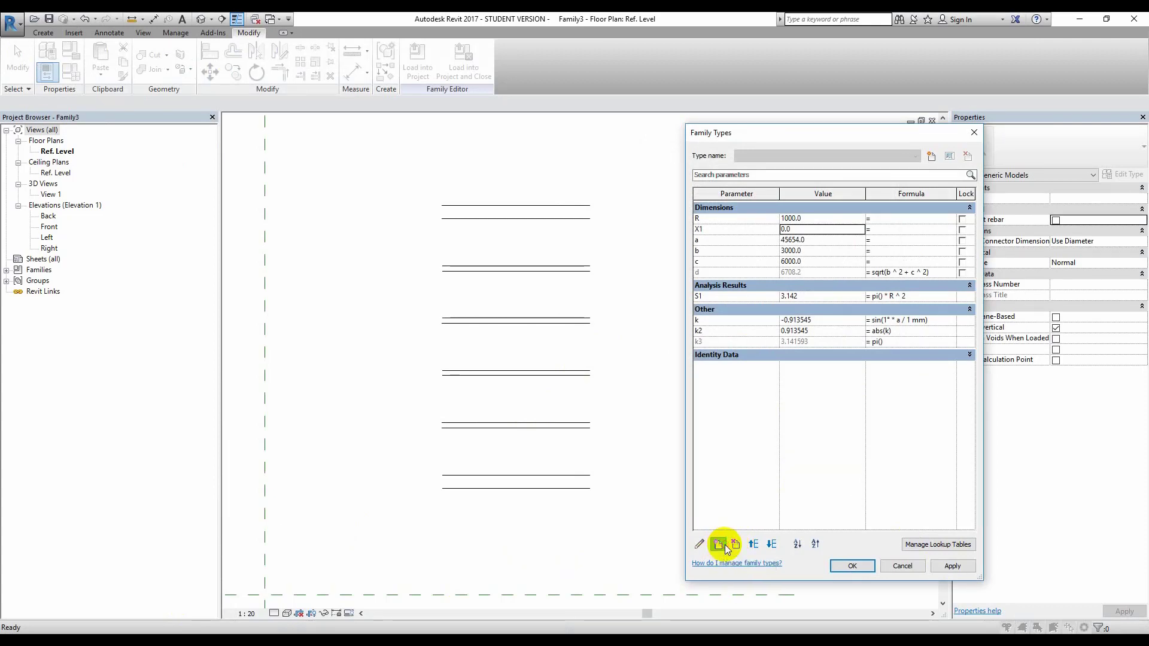
text(X2)
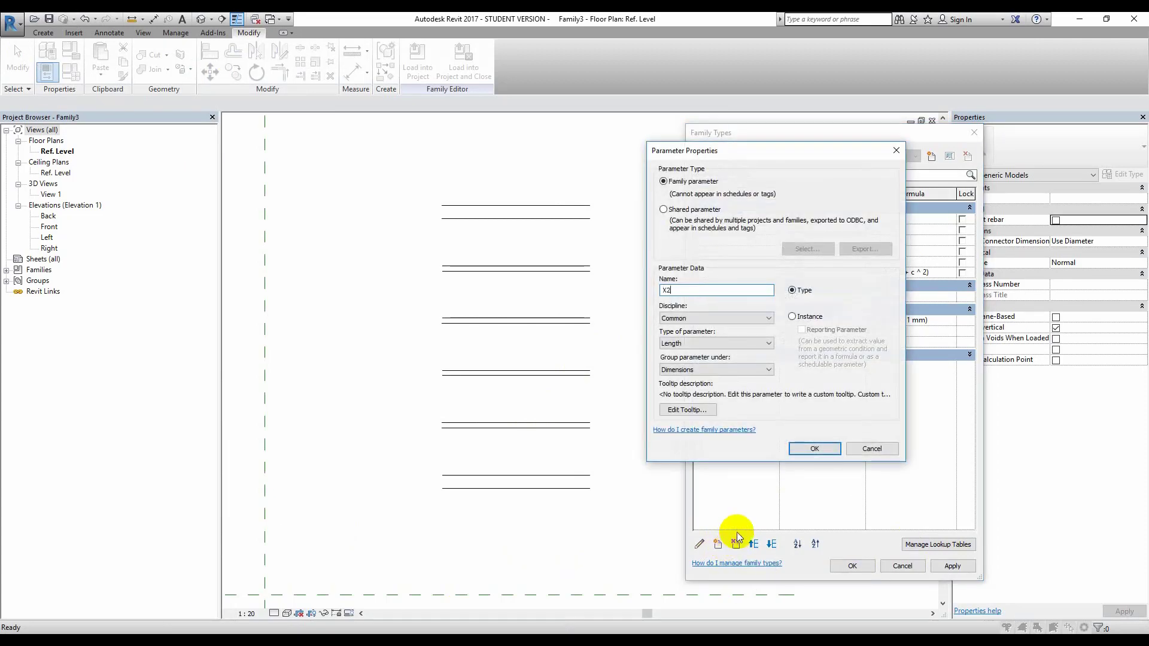
click(813, 448)
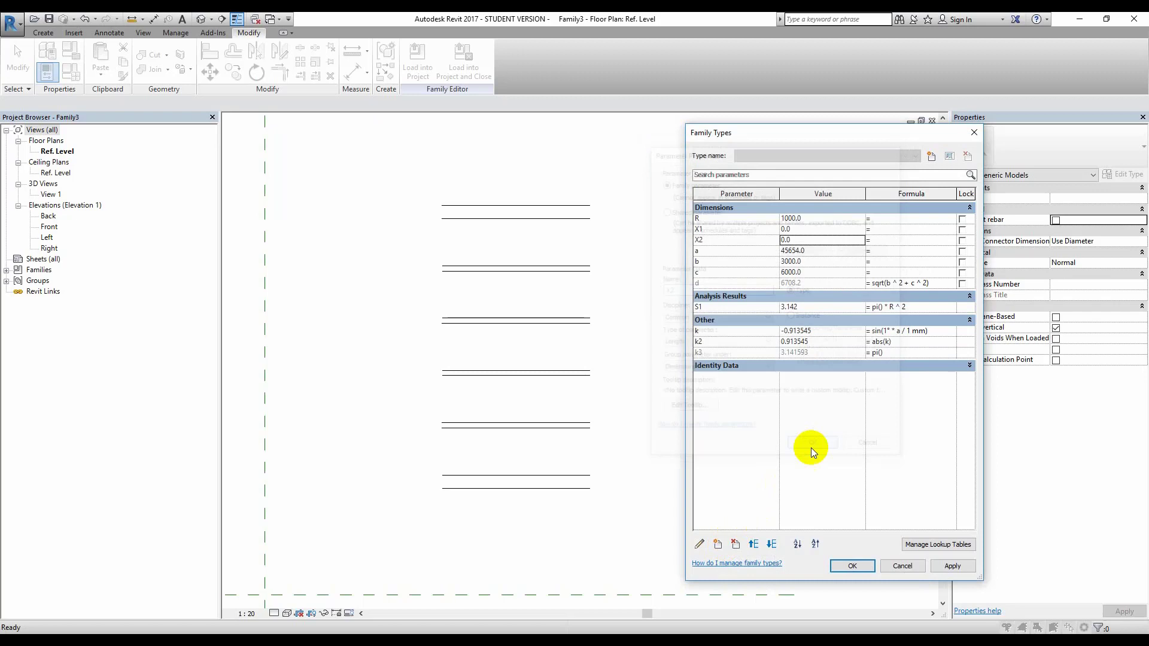
click(852, 566)
scroll(687, 431, down, 3)
- Delete the six horizontal lines and begin a new extrusion sketch with rectangles
drag(497, 173, 759, 434)
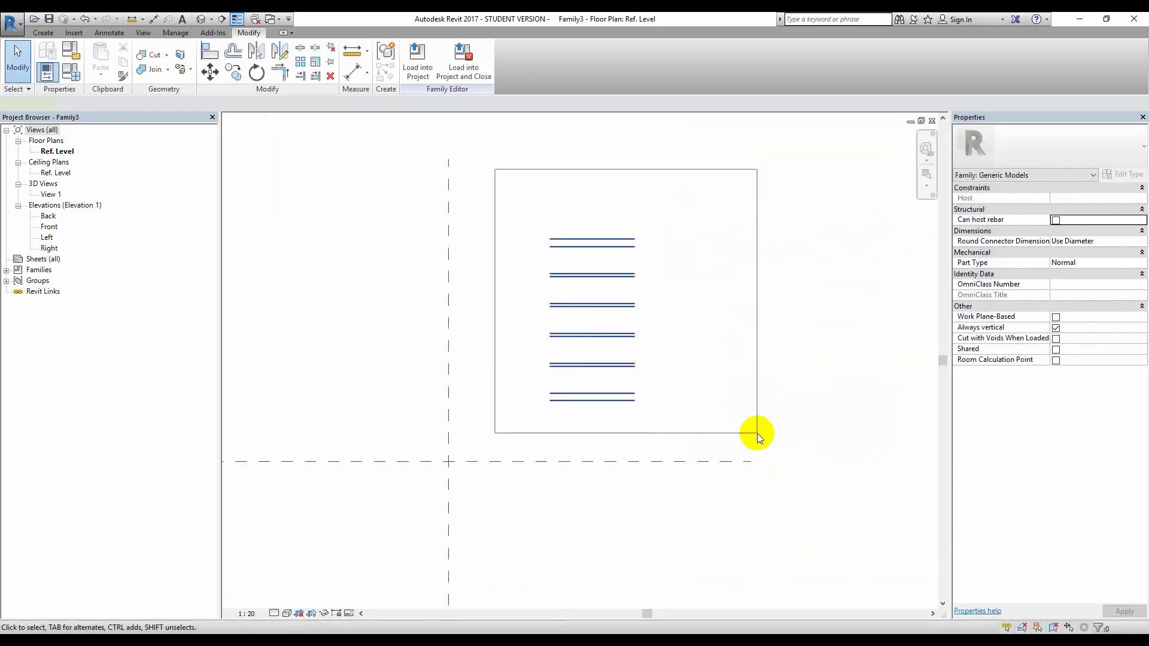
key(Delete)
click(42, 33)
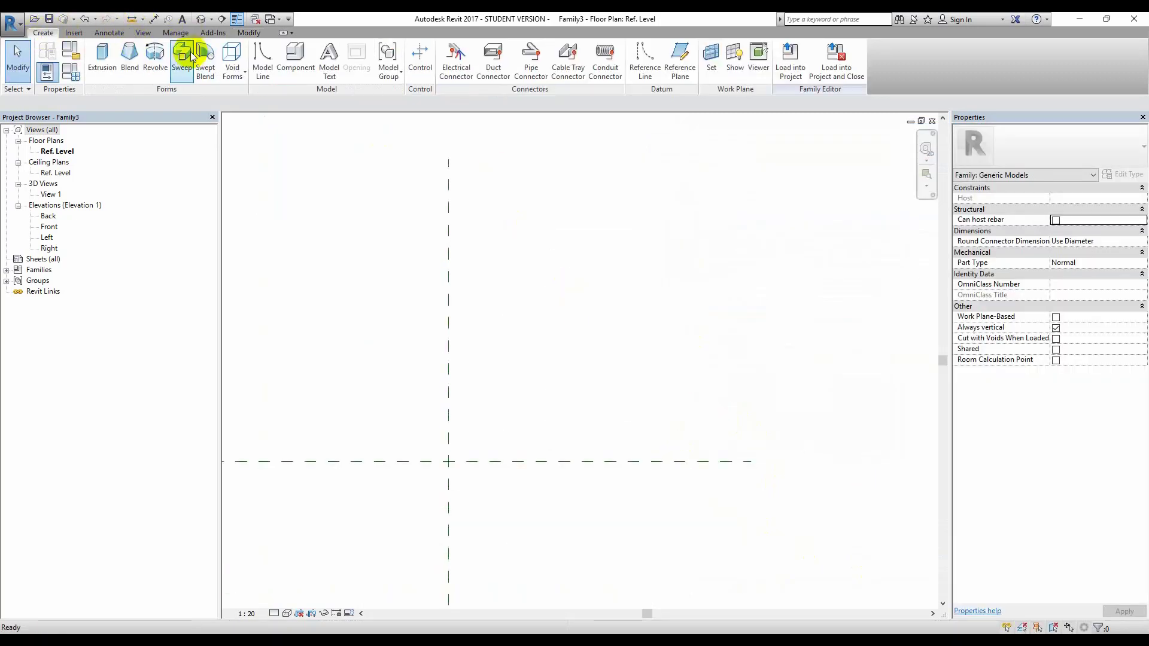
click(98, 53)
click(449, 48)
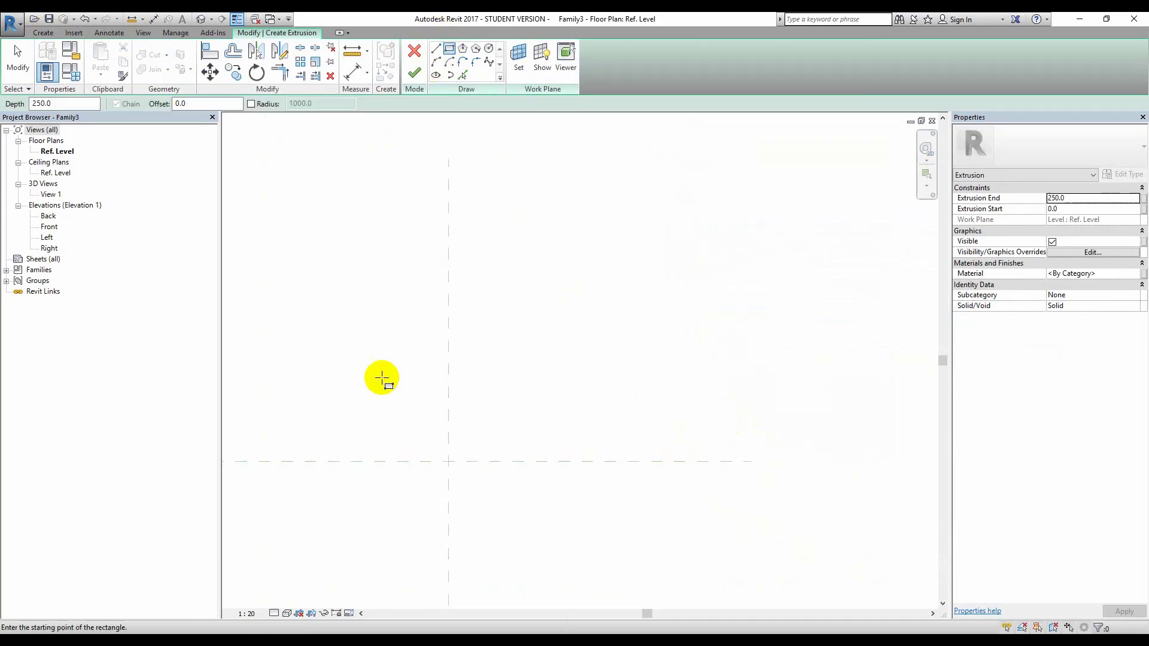
click(333, 392)
key(Escape)
- Sketch two side-by-side rectangles, the left one 1140 by 920, and finish the extrusion
click(464, 292)
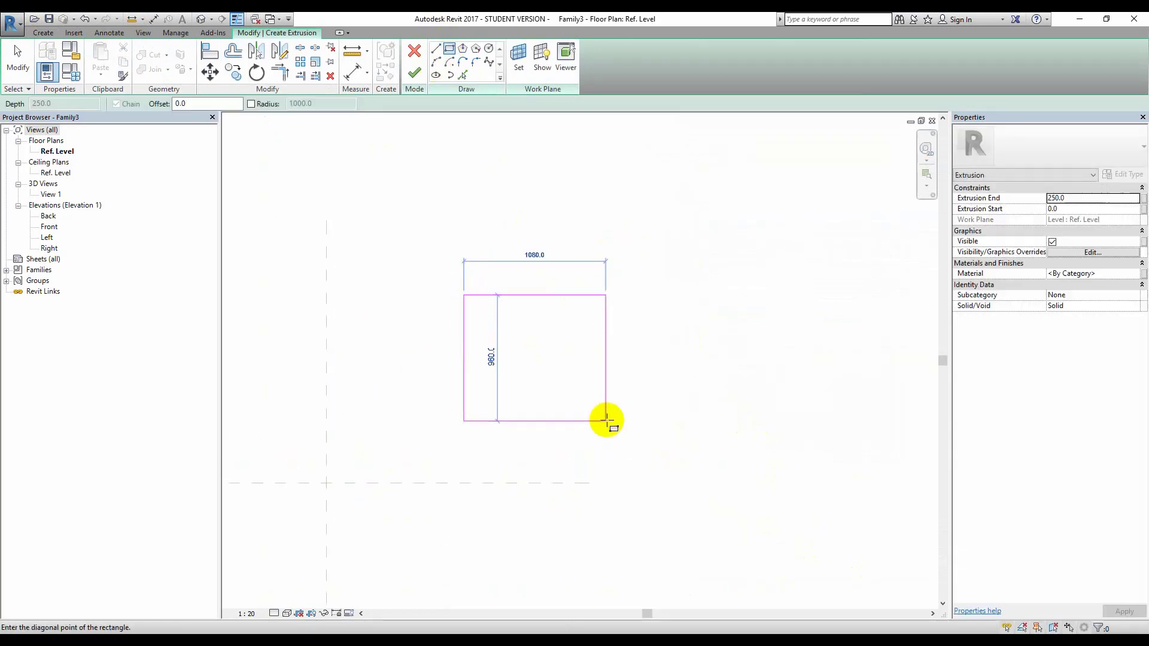
click(606, 419)
click(612, 328)
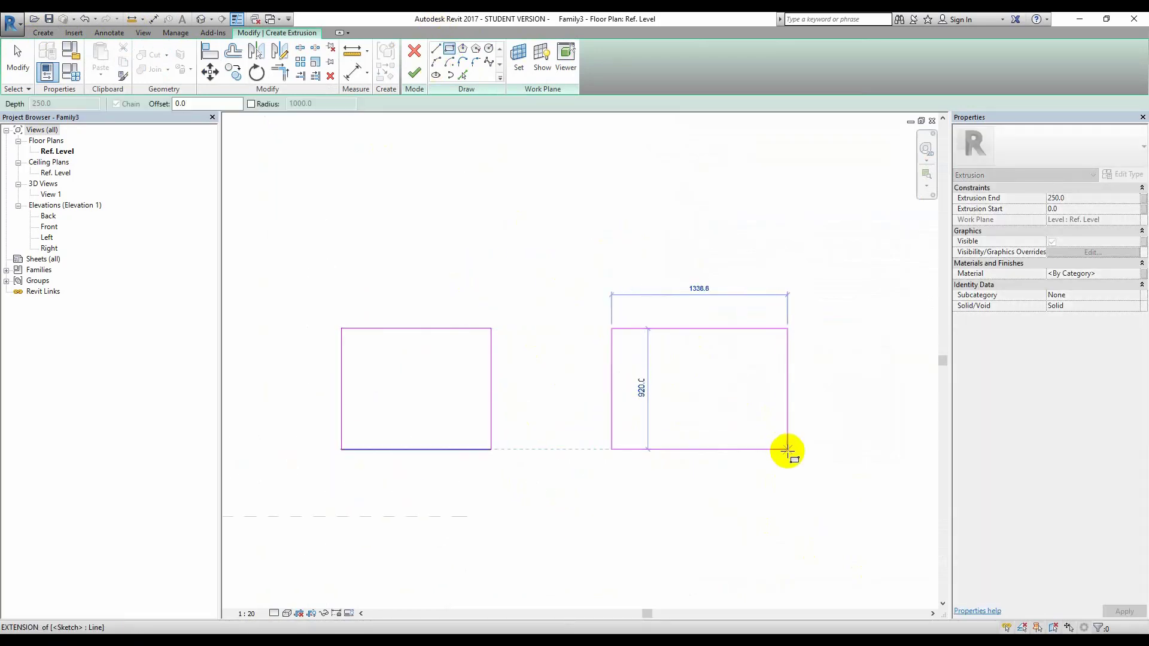
click(788, 450)
key(Escape)
click(412, 73)
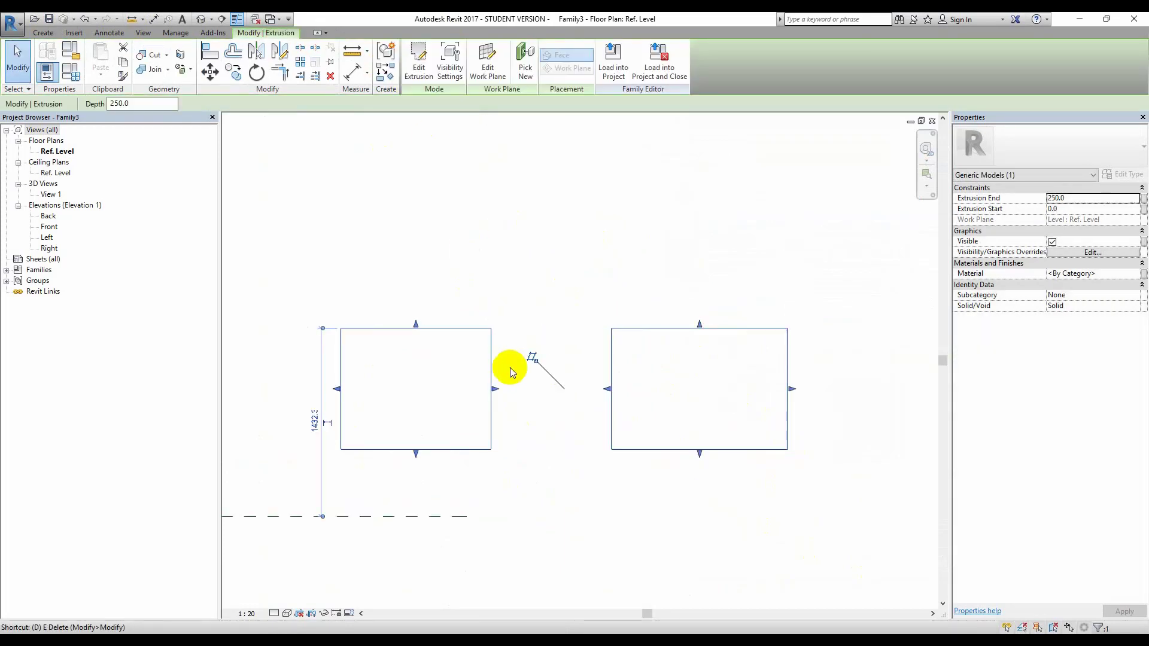
- Place aligned width dimensions of 1140 and 1339 above the two rectangles
key(i)
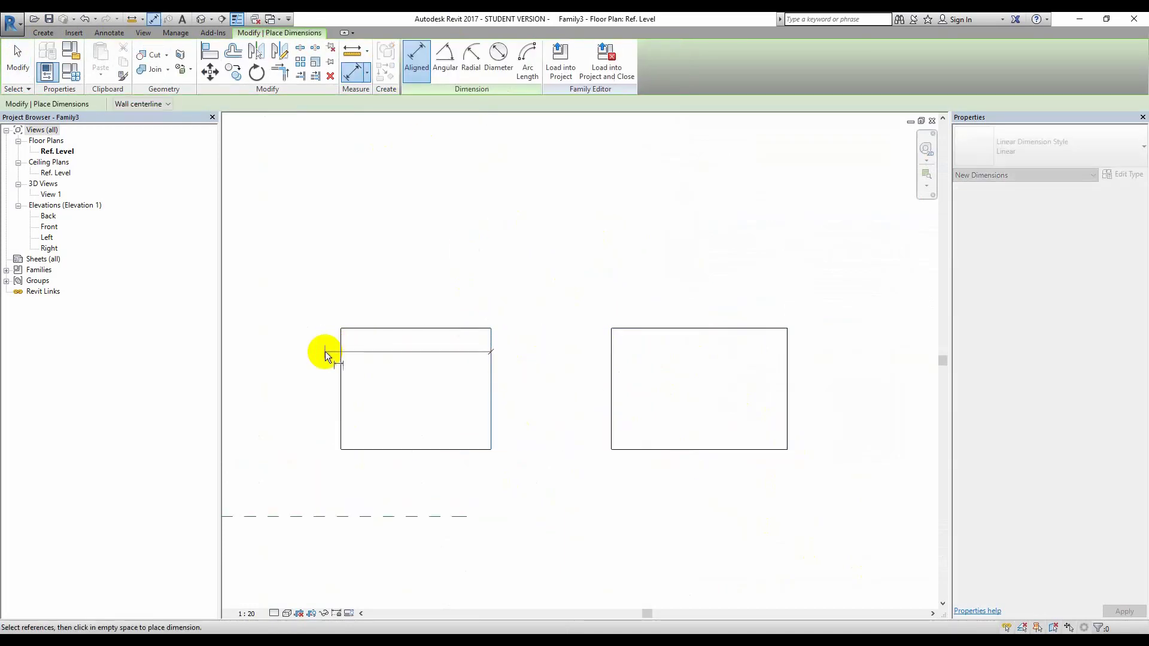
click(340, 354)
click(394, 247)
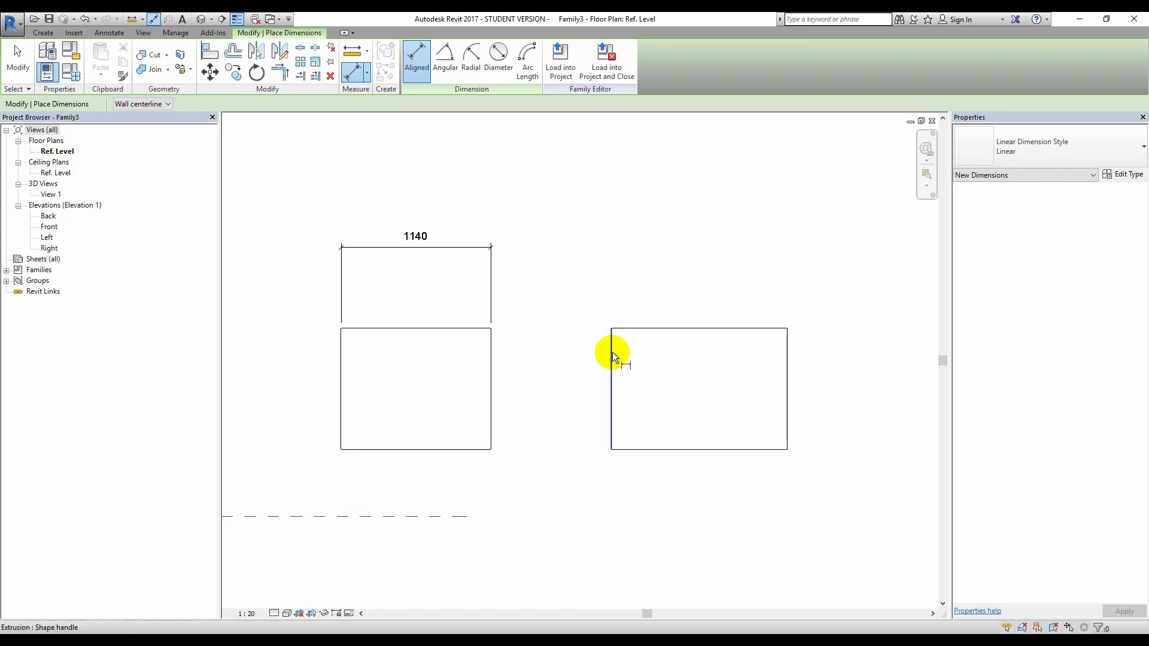
click(612, 352)
click(788, 359)
click(783, 246)
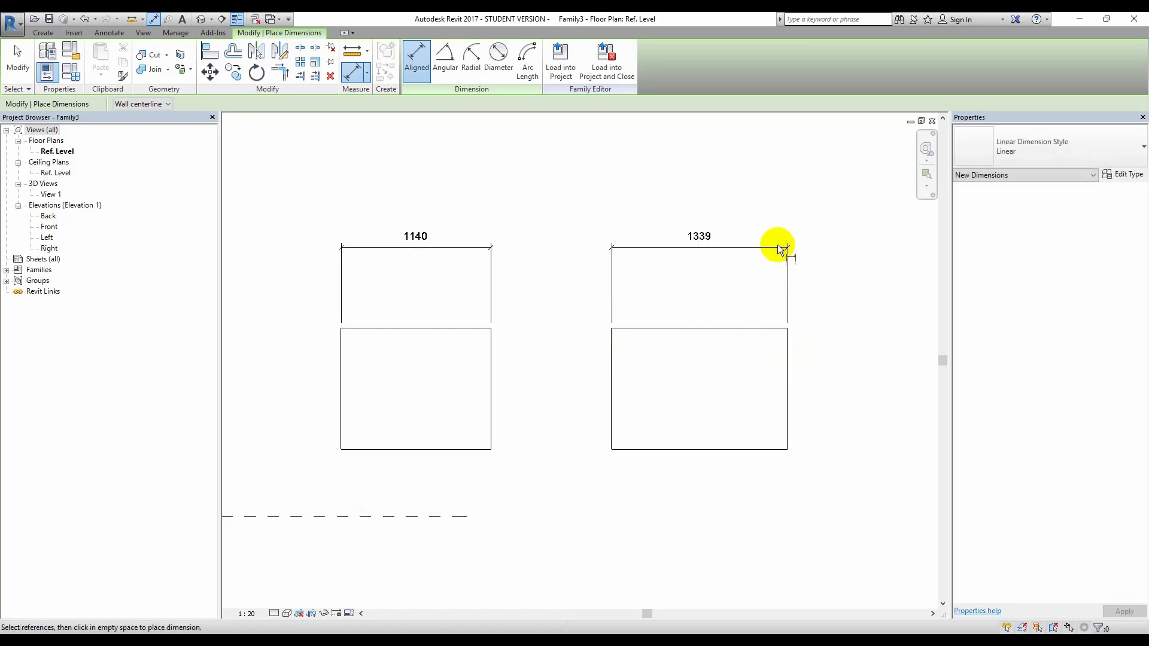
key(Escape)
- Label the 1140 dimension with X1 and the 1339 dimension with X2
click(450, 239)
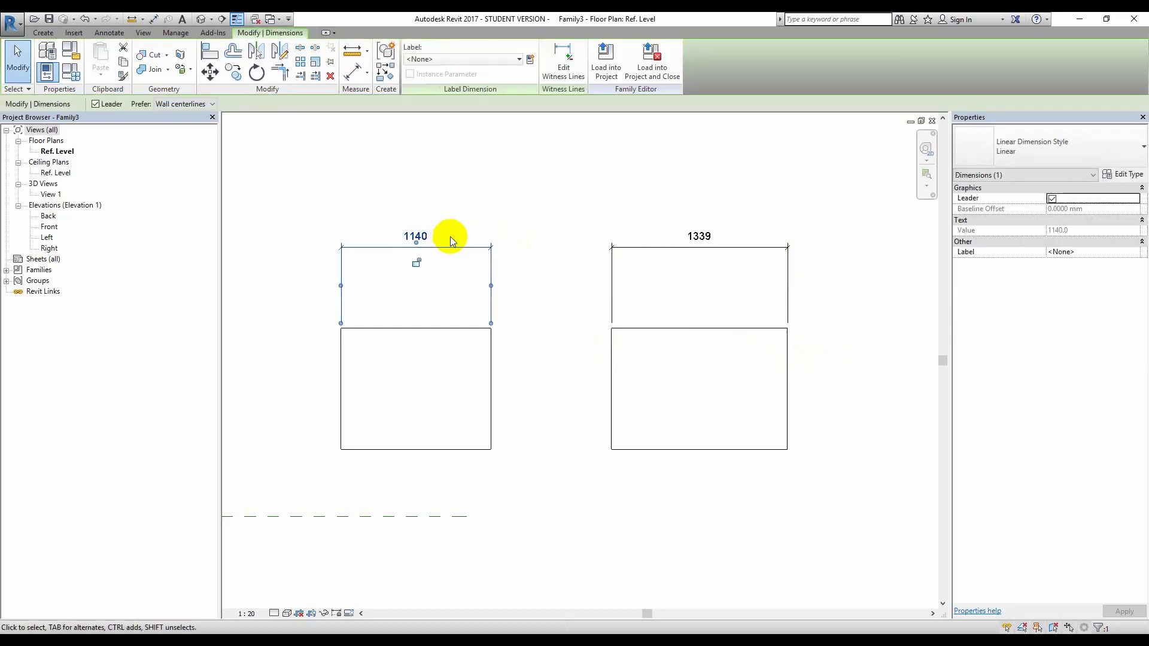
click(530, 59)
key(Escape)
click(503, 59)
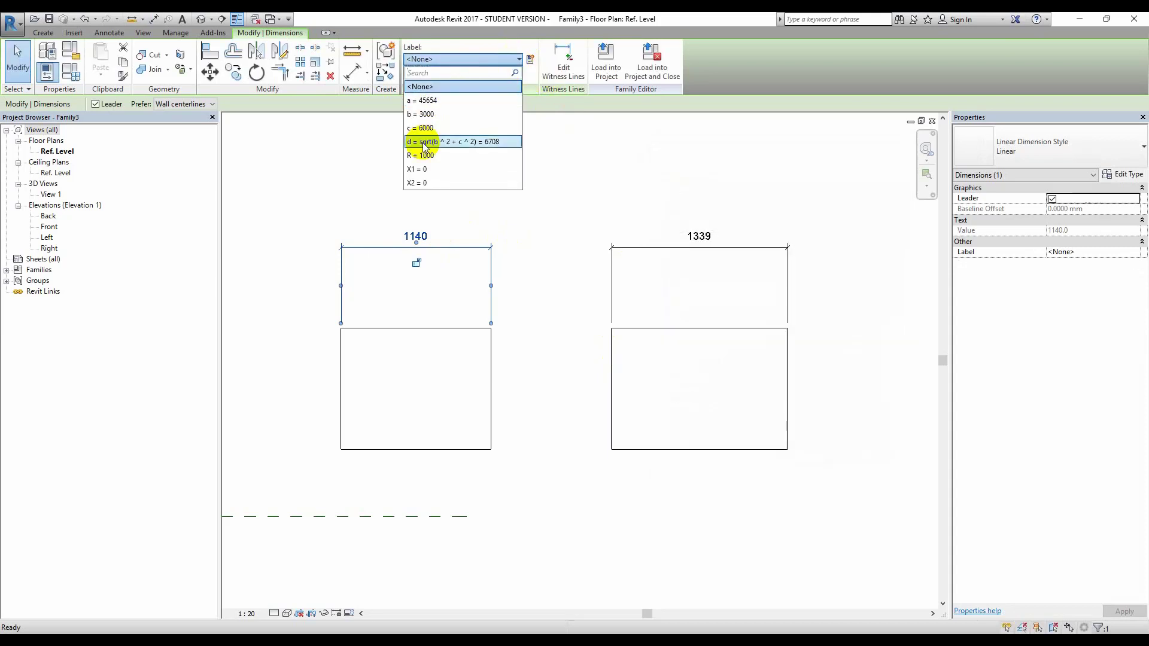
click(422, 169)
click(662, 247)
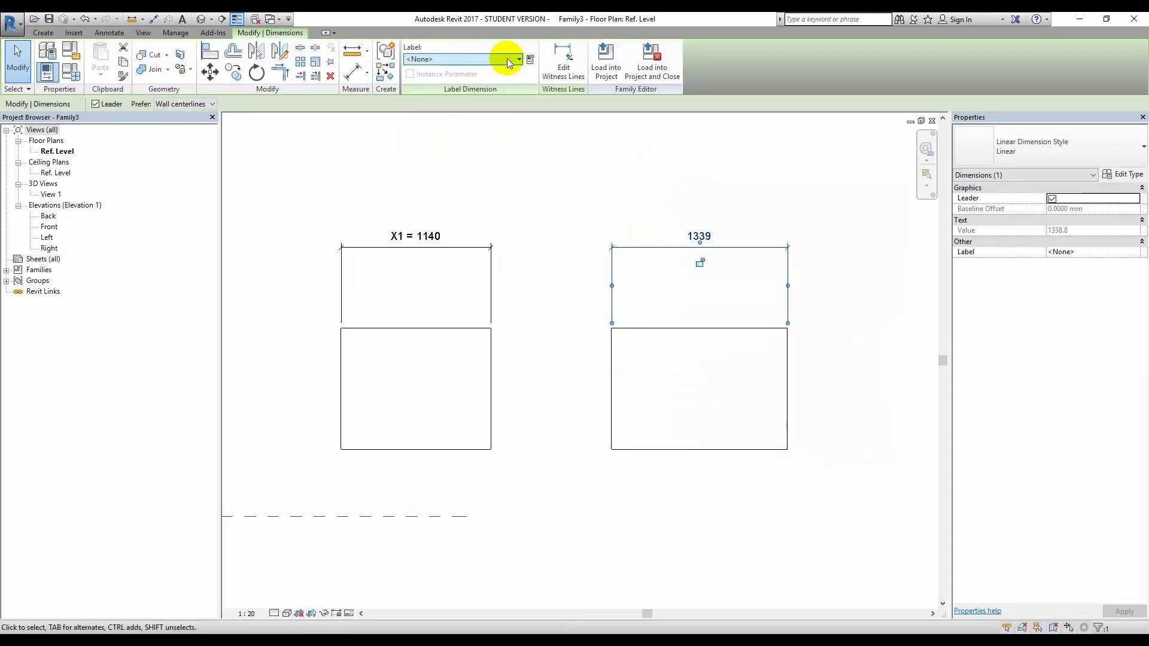
click(513, 58)
click(423, 183)
click(611, 185)
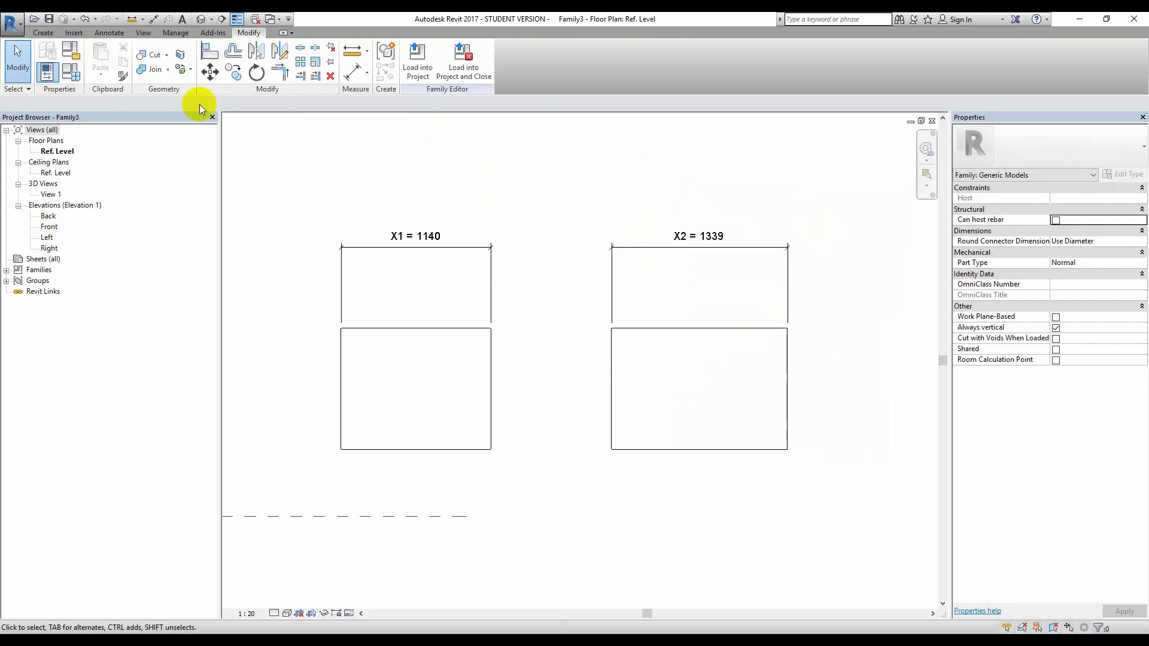
- Delete the right rectangle from the extrusion sketch and remove the orphaned X2 dimension
click(461, 329)
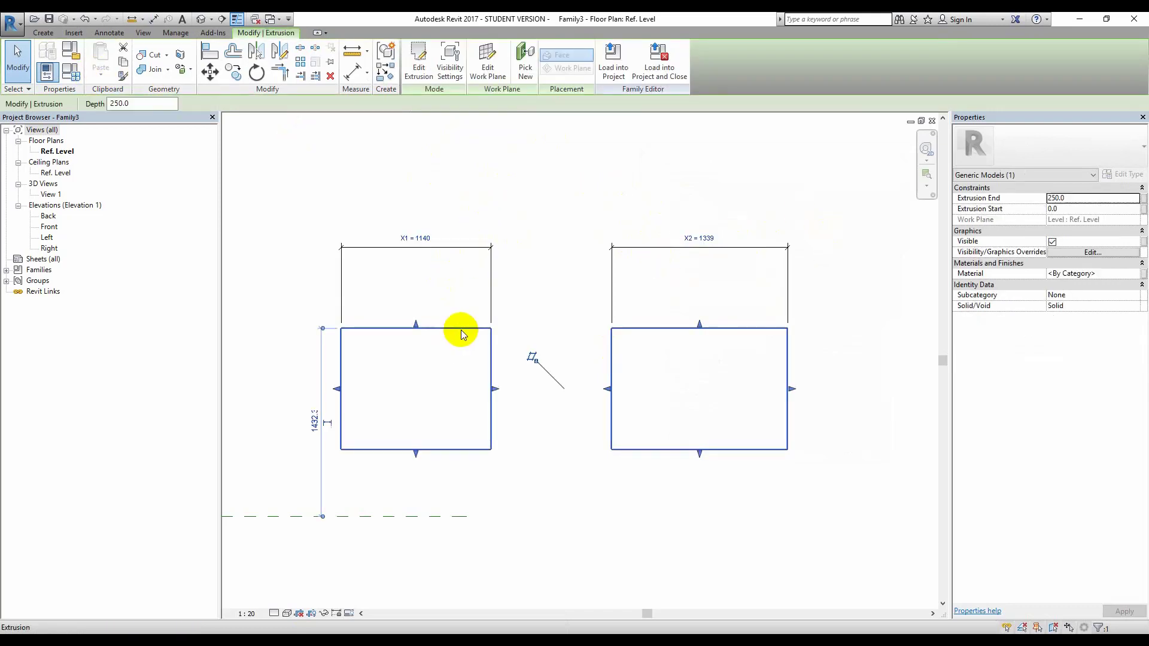
click(419, 69)
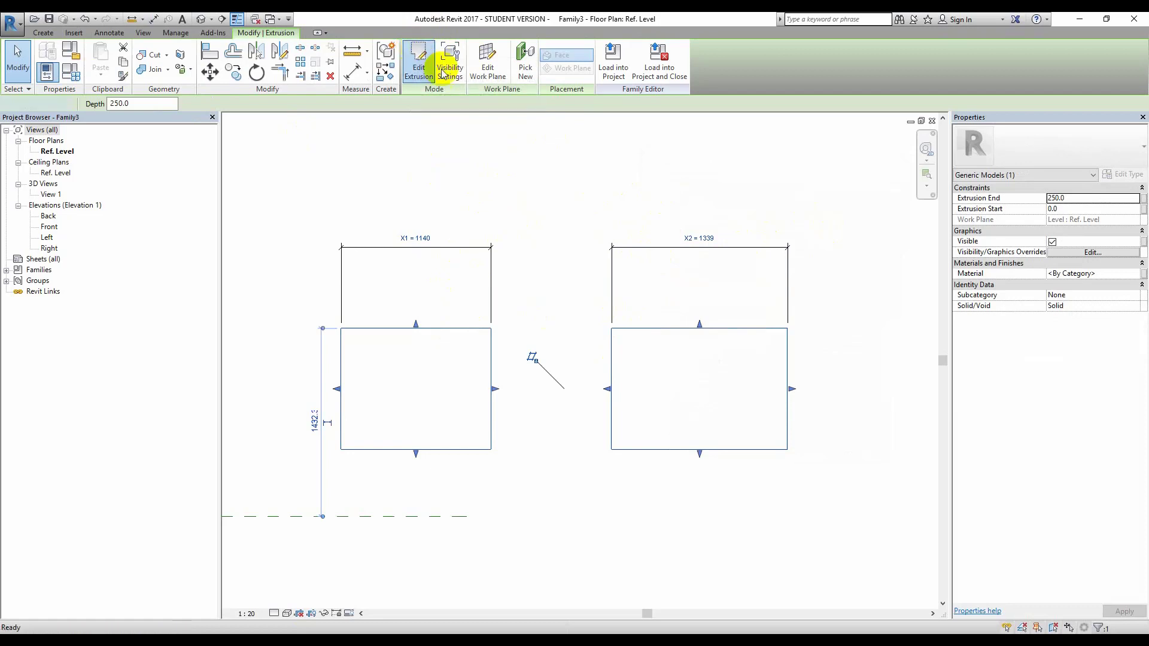
drag(577, 277, 892, 513)
key(Delete)
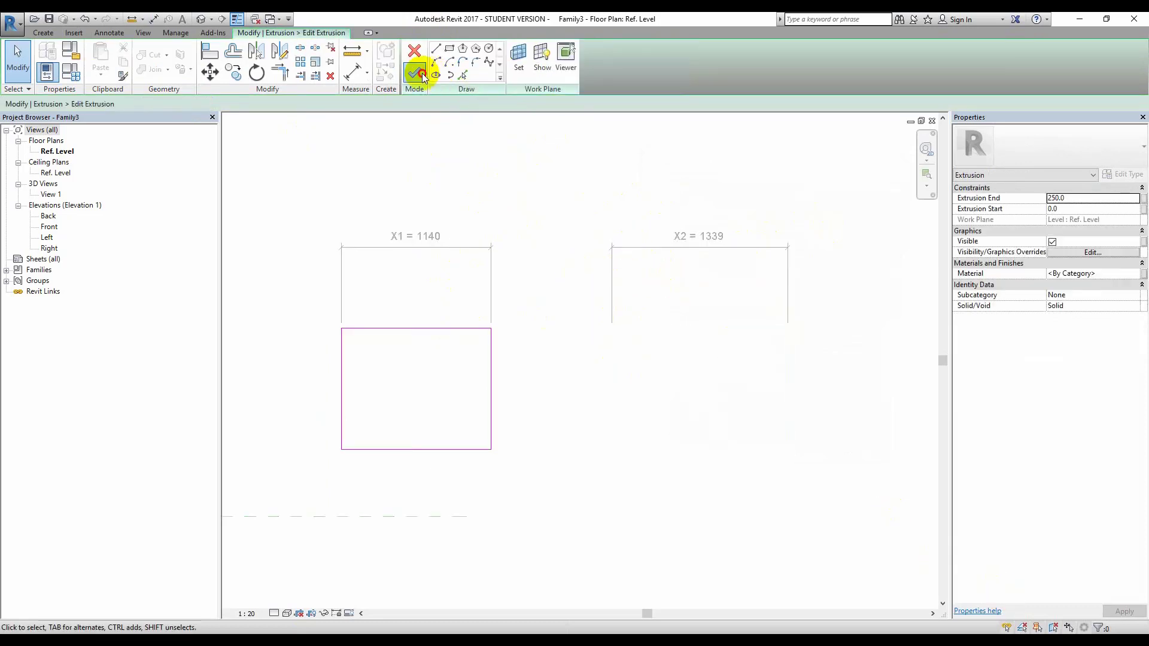
click(422, 73)
click(947, 614)
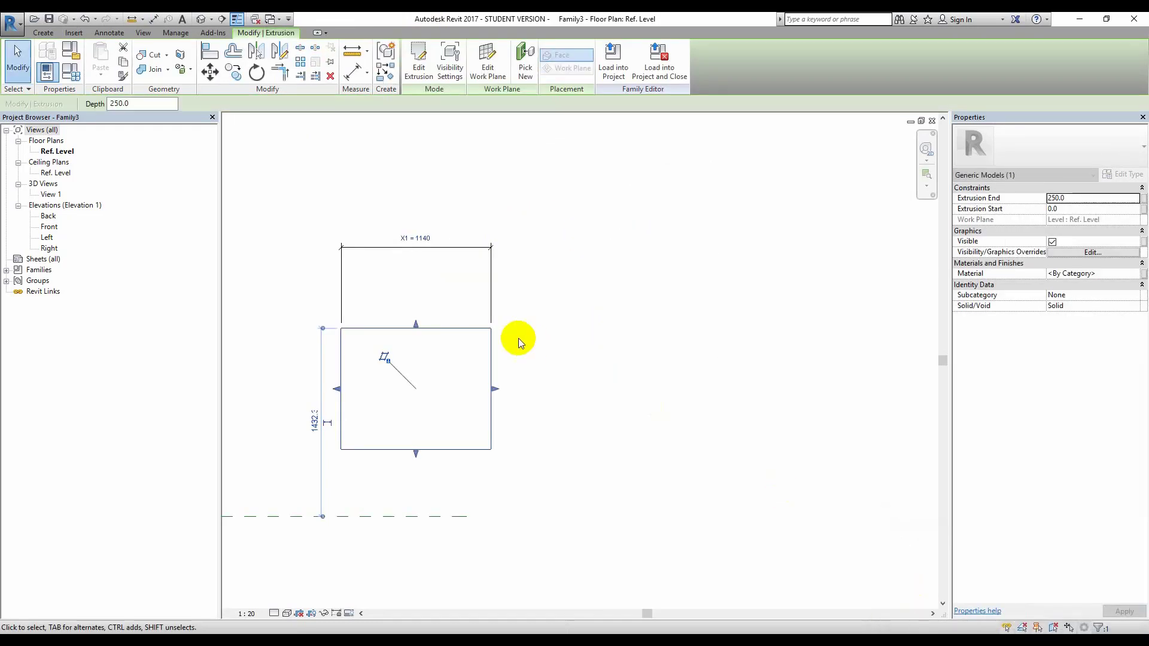
- Copy the remaining extrusion 2140 to the right
key(c)
key(o)
click(469, 350)
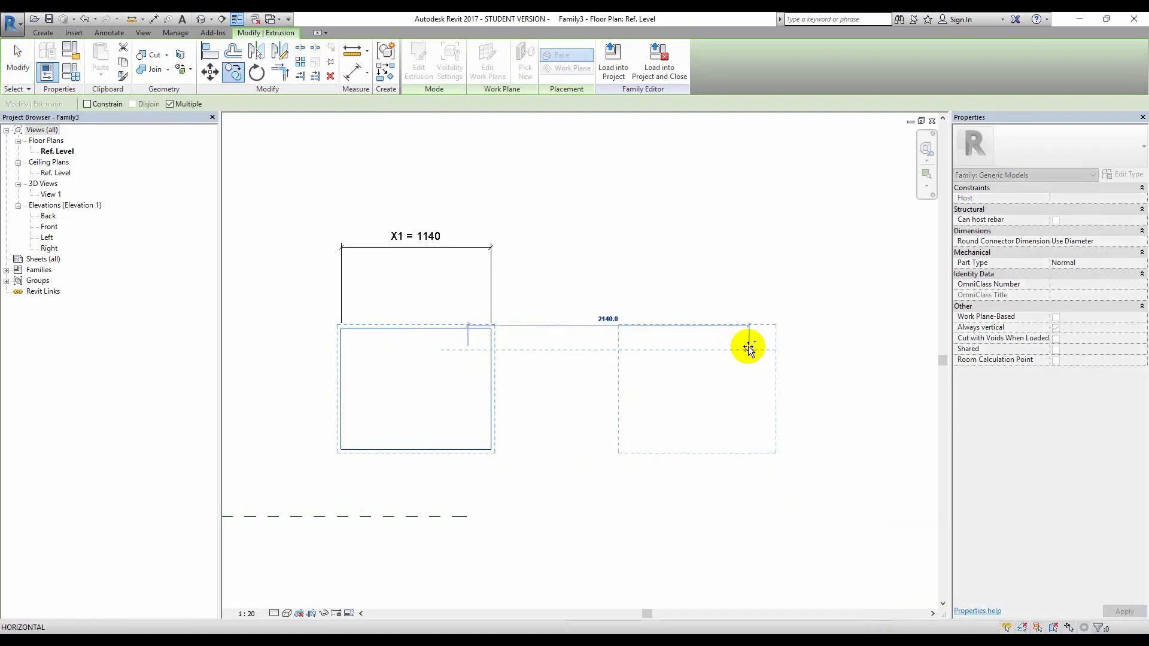
click(749, 348)
key(Escape)
- Stretch the copy's right sketch edge outward to make it about 1540 wide
click(419, 60)
drag(773, 353, 824, 357)
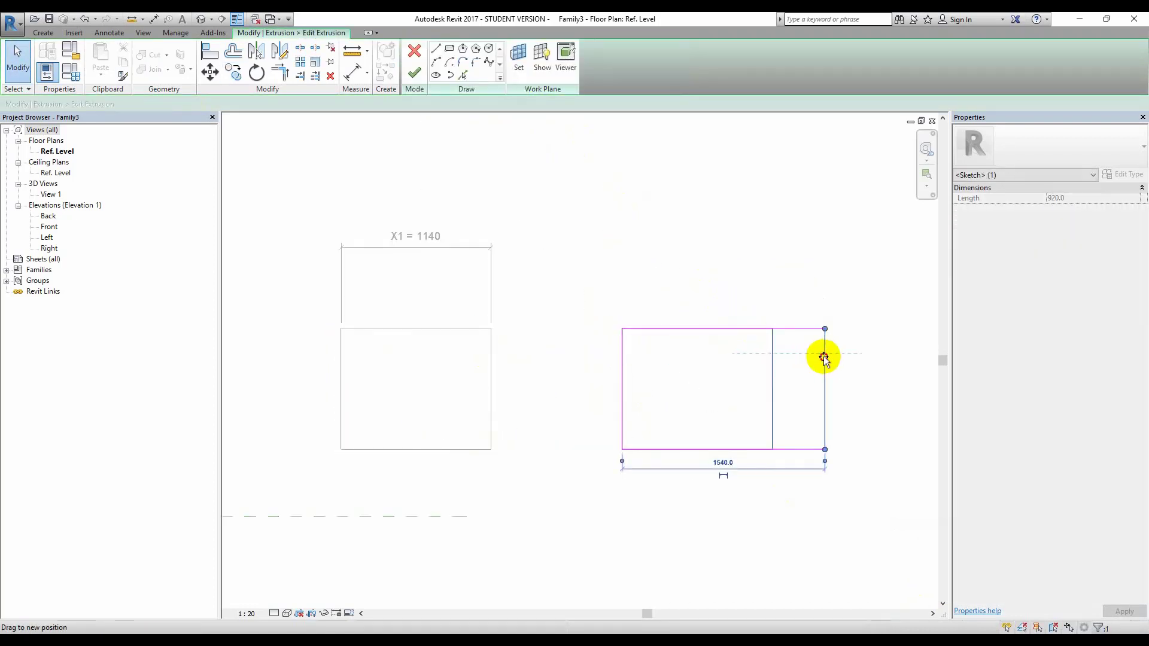
click(414, 73)
click(352, 71)
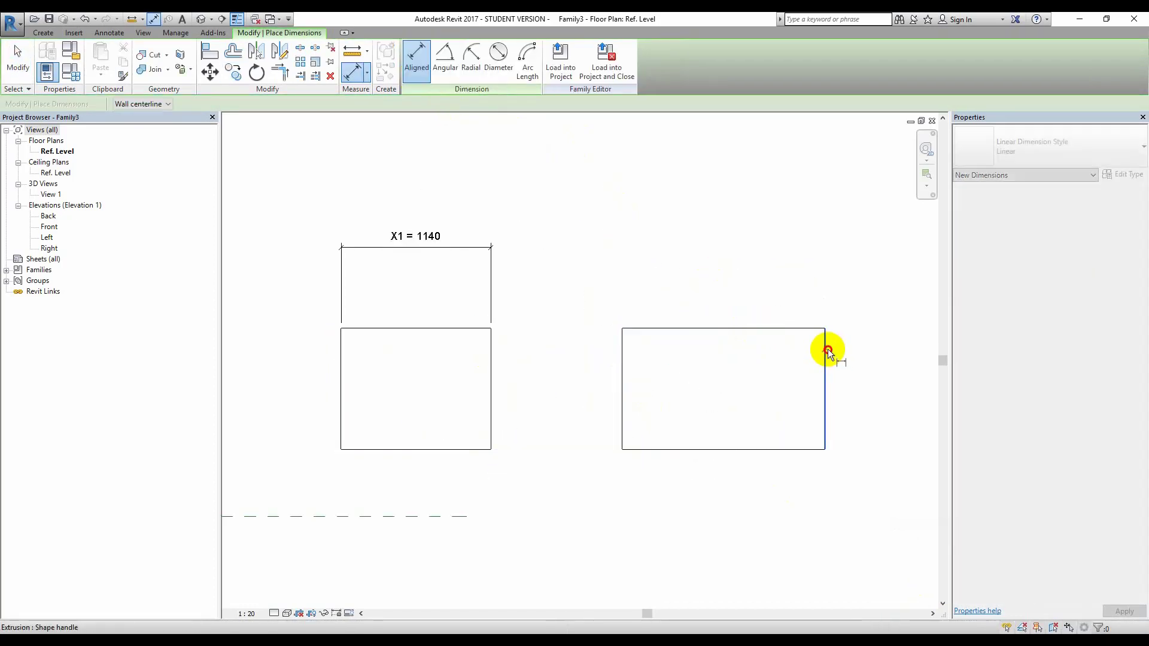
- Dimension the copy's 1540 width and label that dimension X2
click(826, 350)
click(623, 350)
click(683, 242)
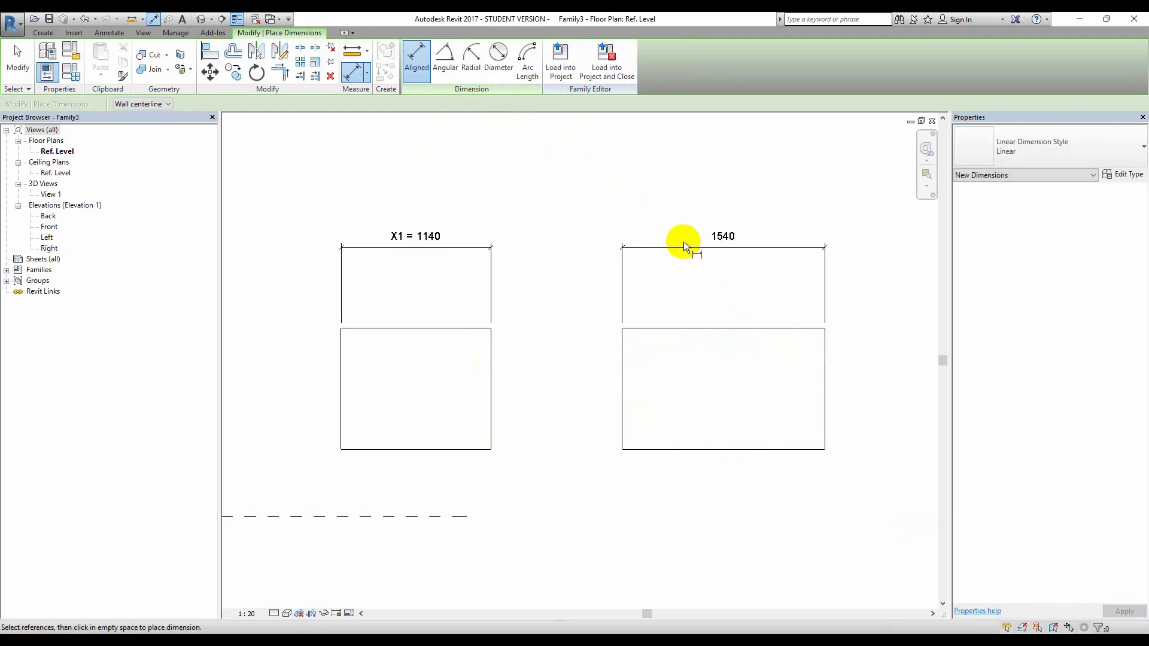
key(Escape)
click(466, 59)
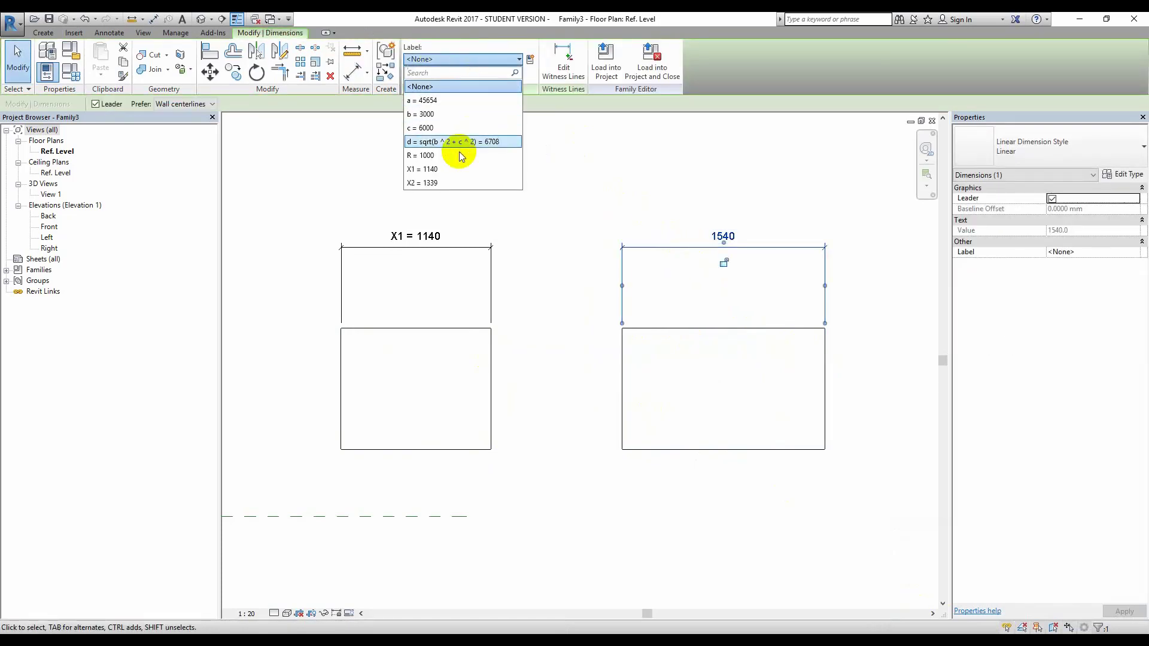
click(431, 183)
key(Escape)
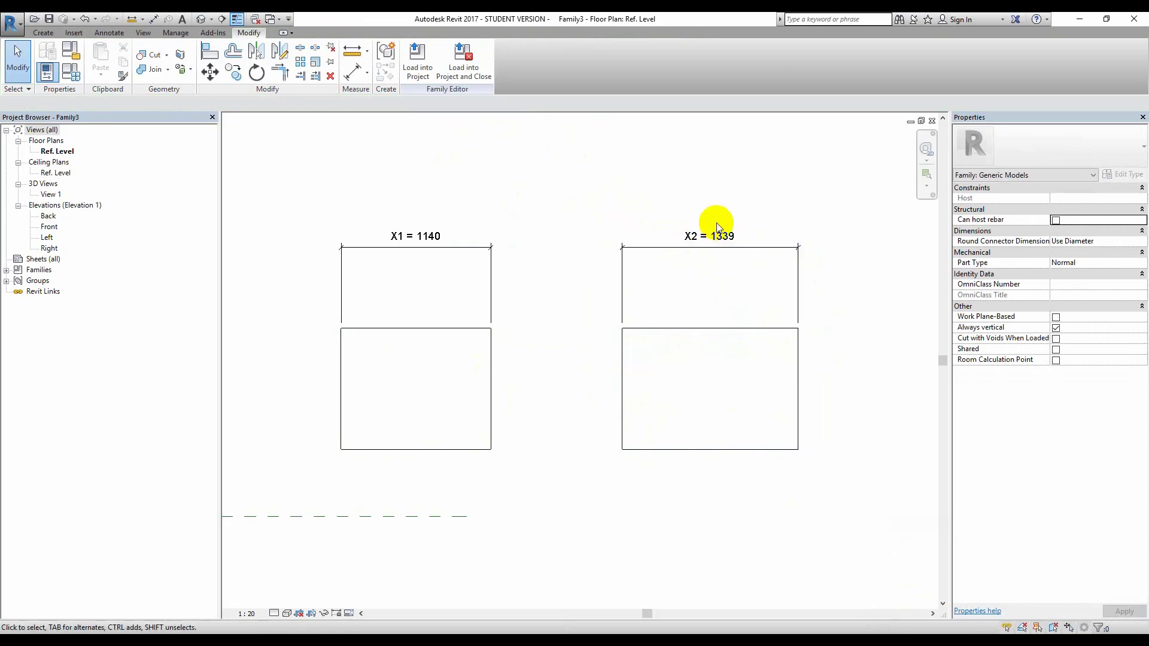
- Change the X2 dimension value to 1500
click(718, 227)
text(1500)
key(Return)
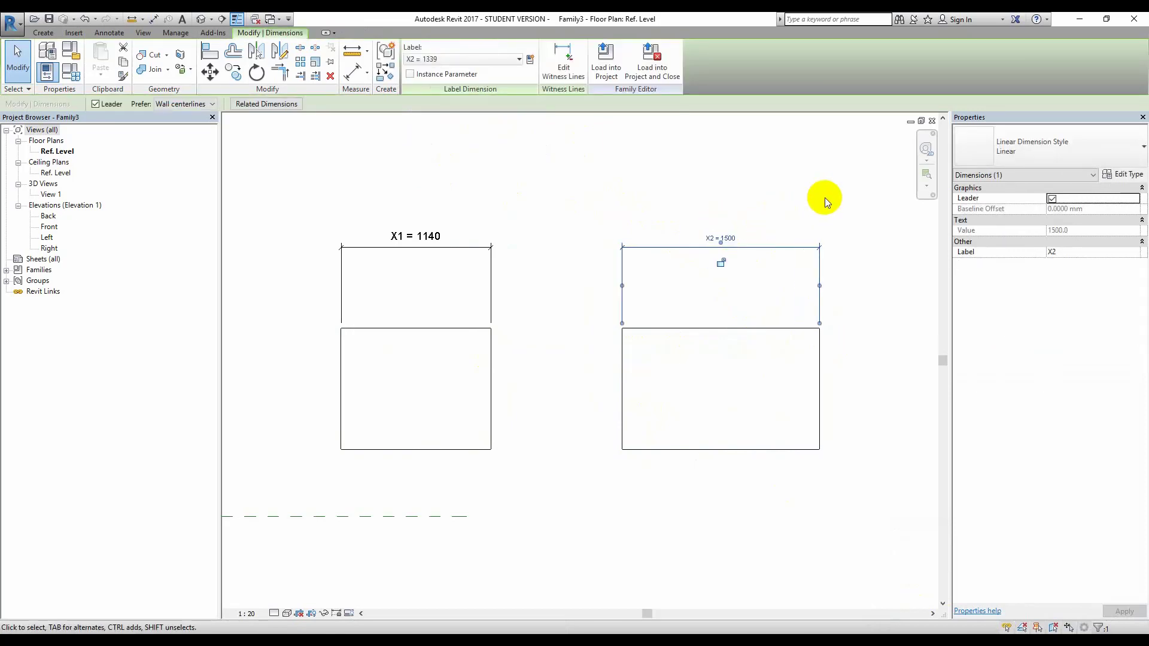
click(826, 200)
- Link the left extrusion's Visible property to a new Yes/No parameter H1
click(396, 326)
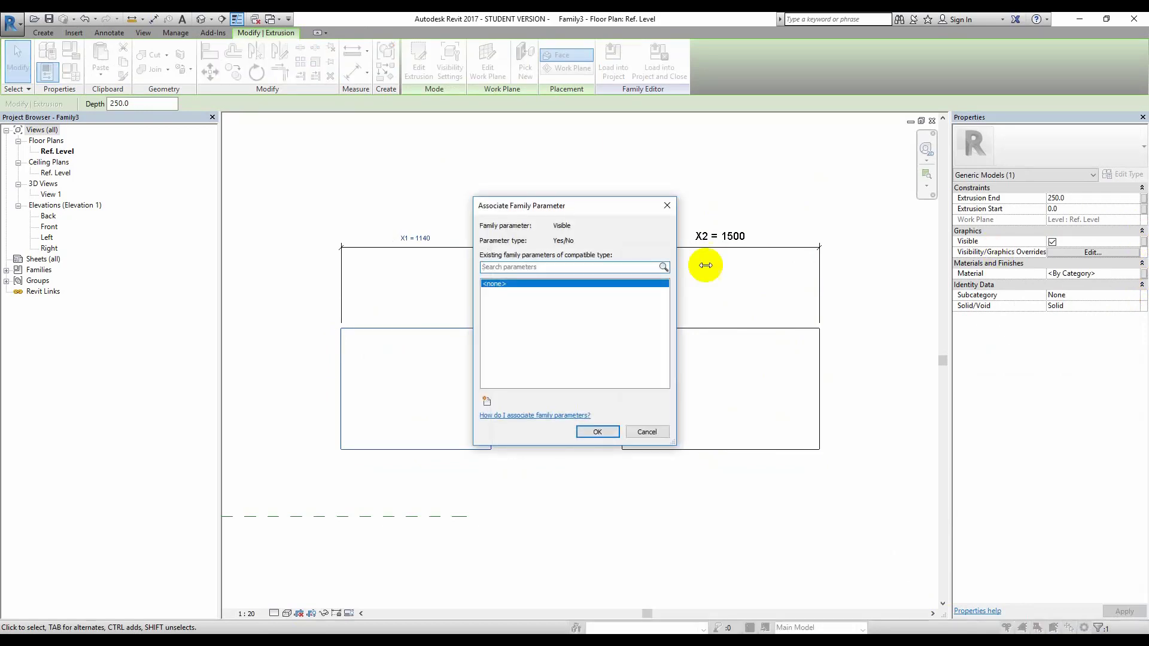
click(487, 401)
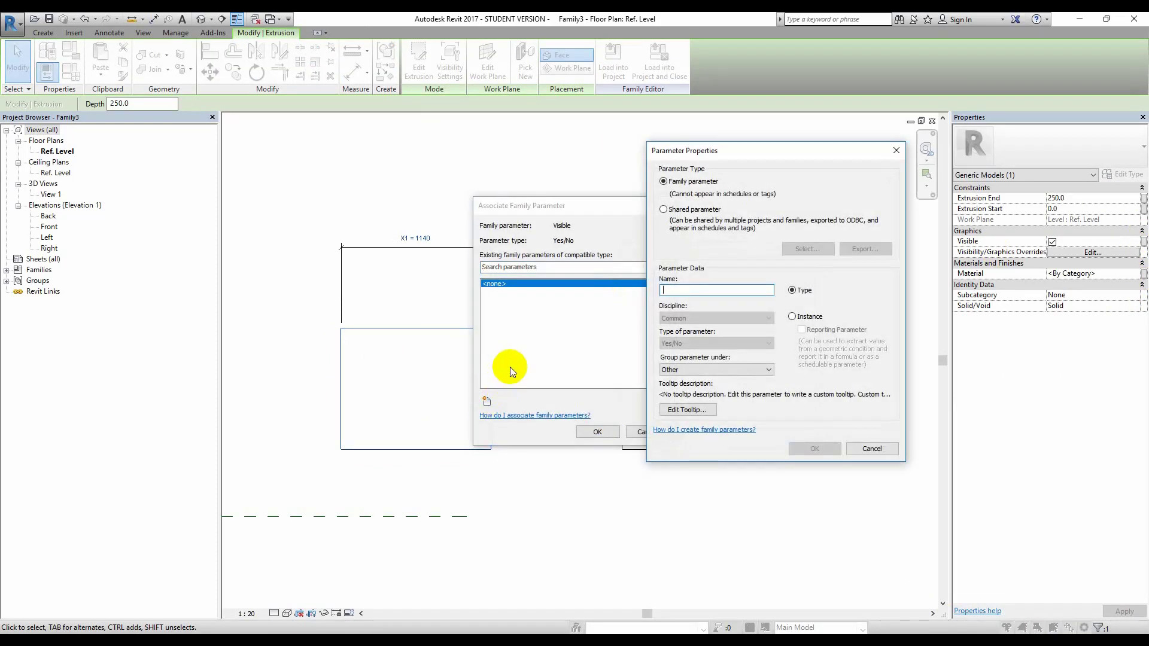
text(H1)
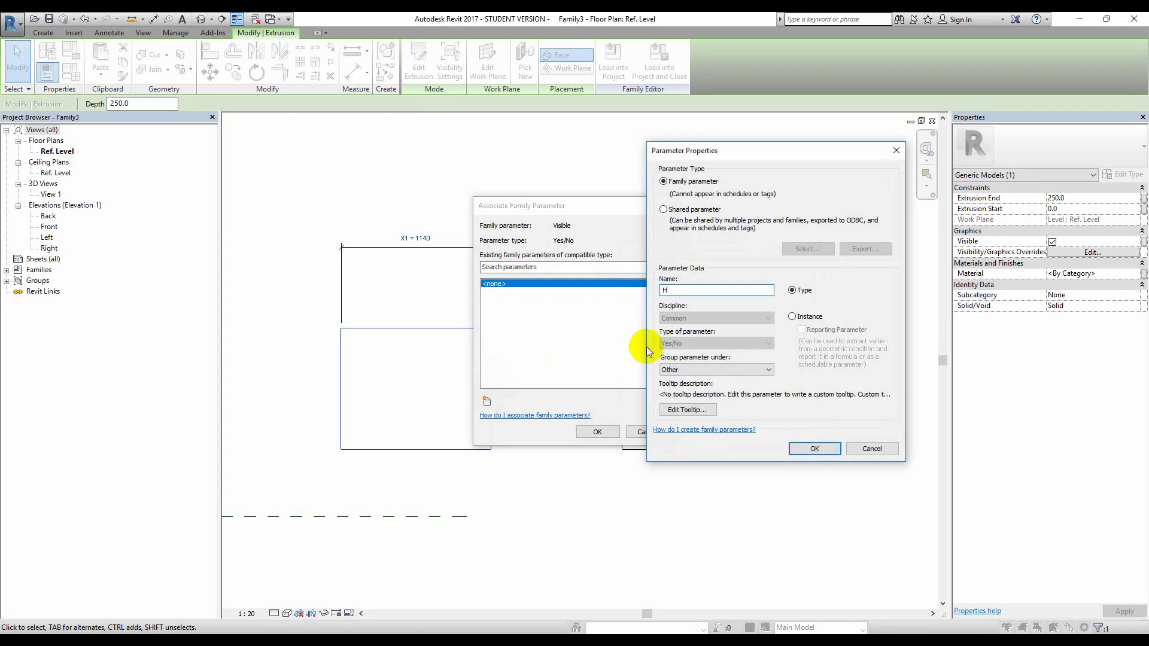
click(815, 448)
click(598, 431)
- Link the right extrusion's Visible property to a new Yes/No parameter H2
click(684, 329)
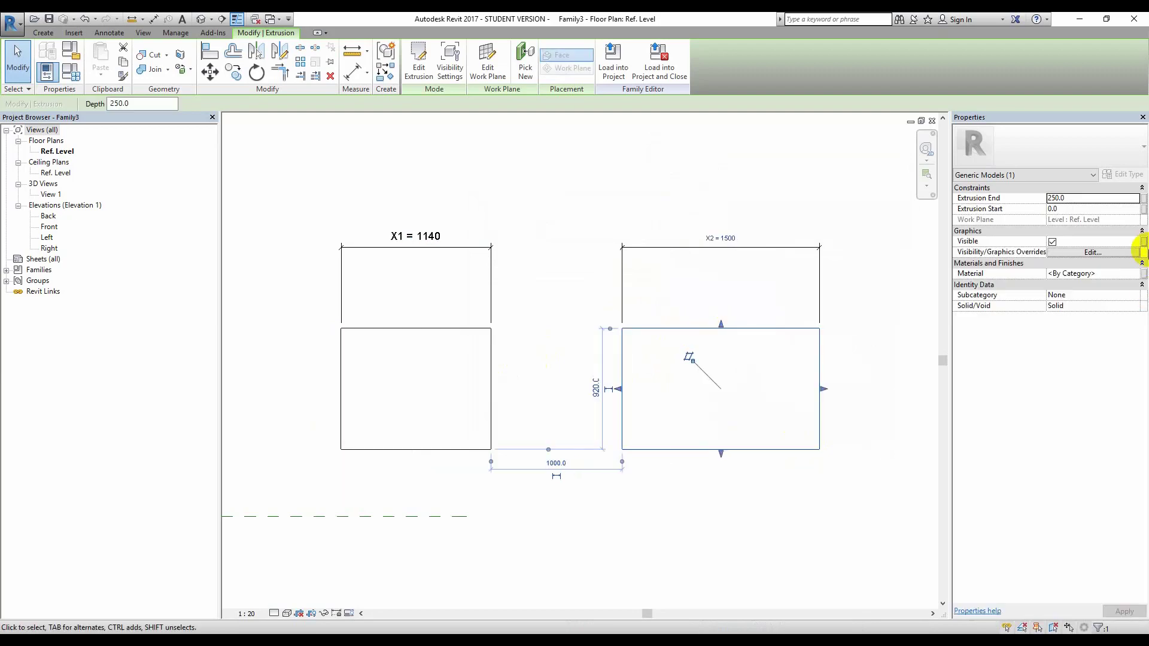
click(1143, 242)
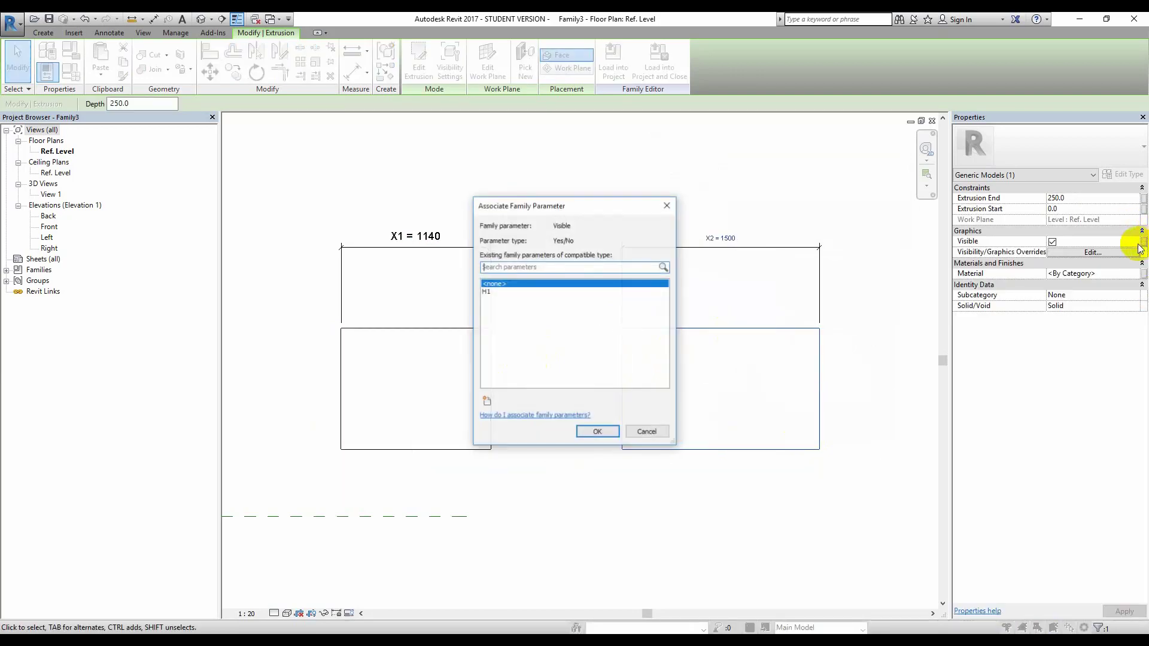
text(H)
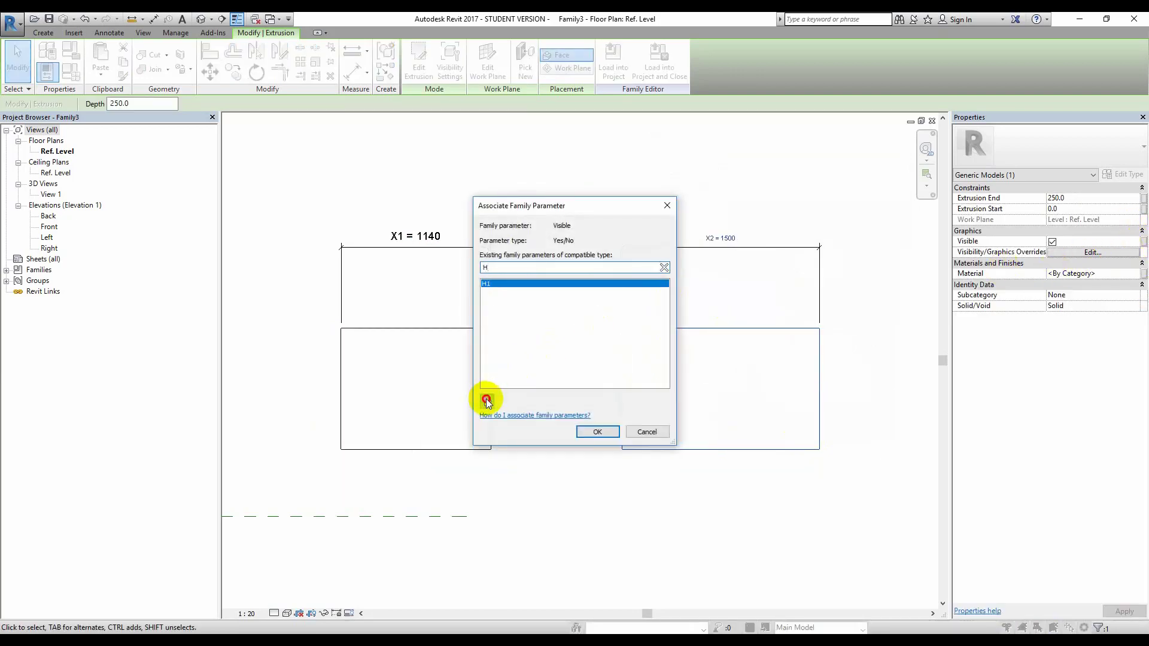
click(487, 400)
text(H2)
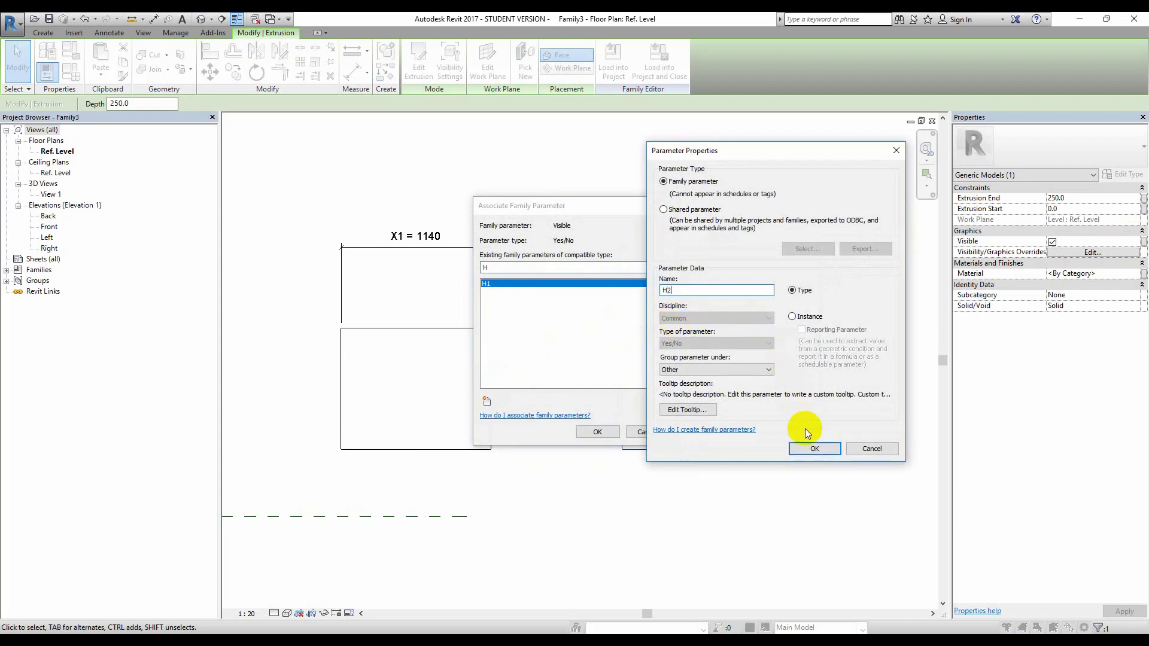
click(811, 447)
click(599, 429)
- Select each extrusion in turn to check its visibility setting, then deselect
click(559, 303)
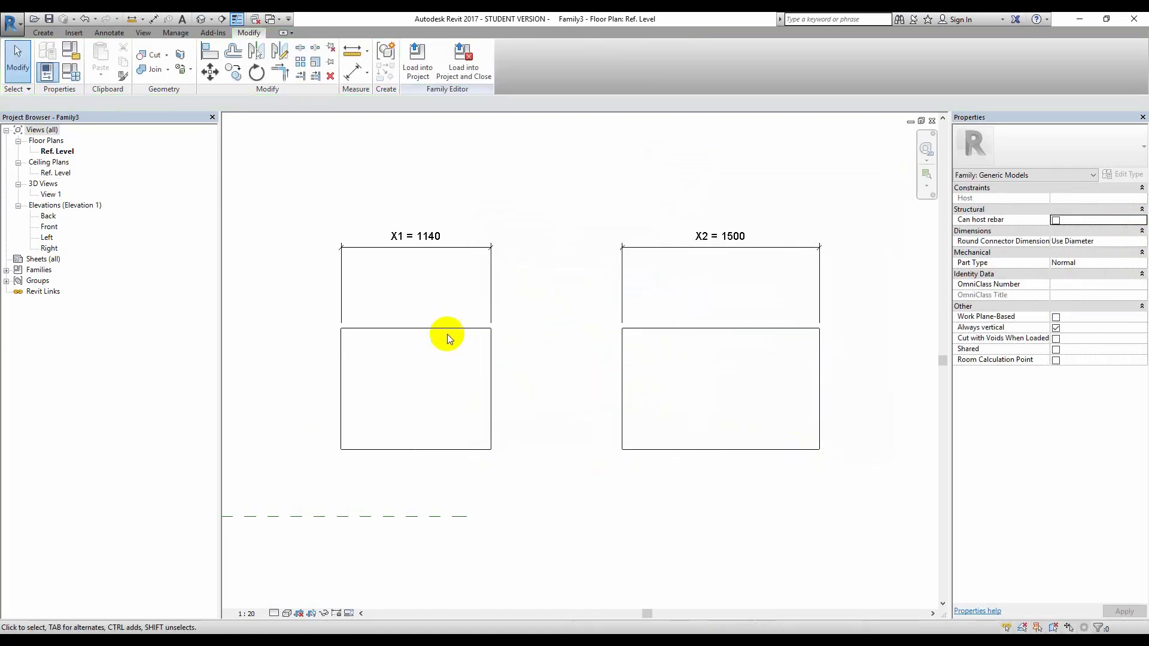
click(452, 329)
click(727, 328)
click(727, 289)
- Enter the formula X1 > X2 for H1 in Family Types
click(66, 79)
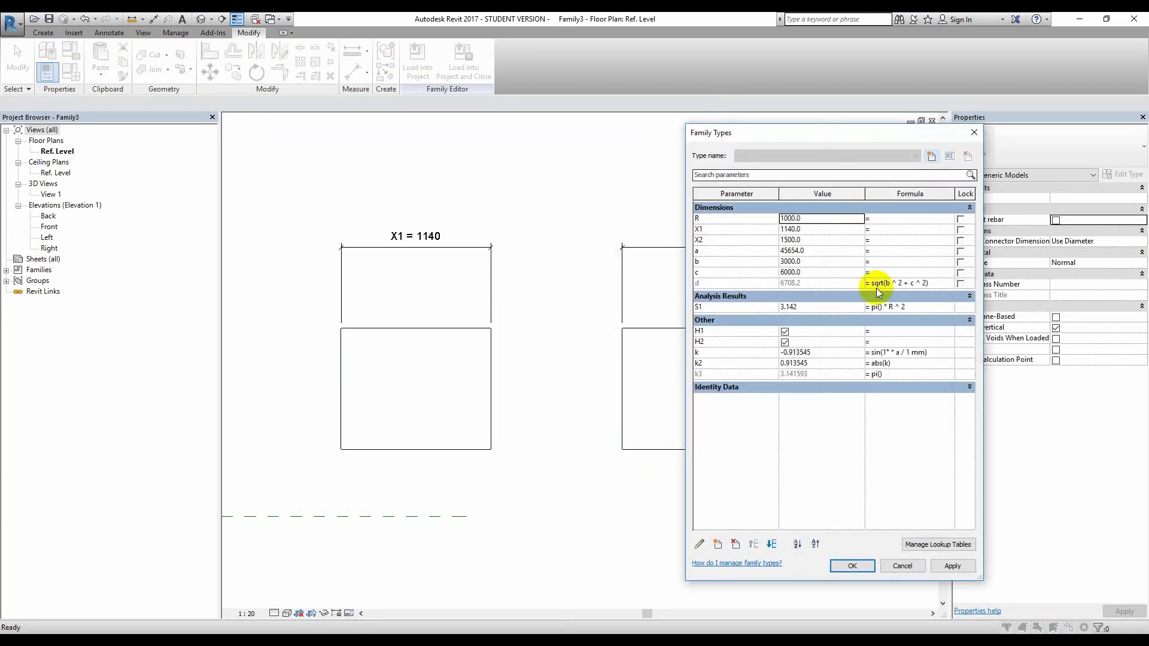
click(901, 331)
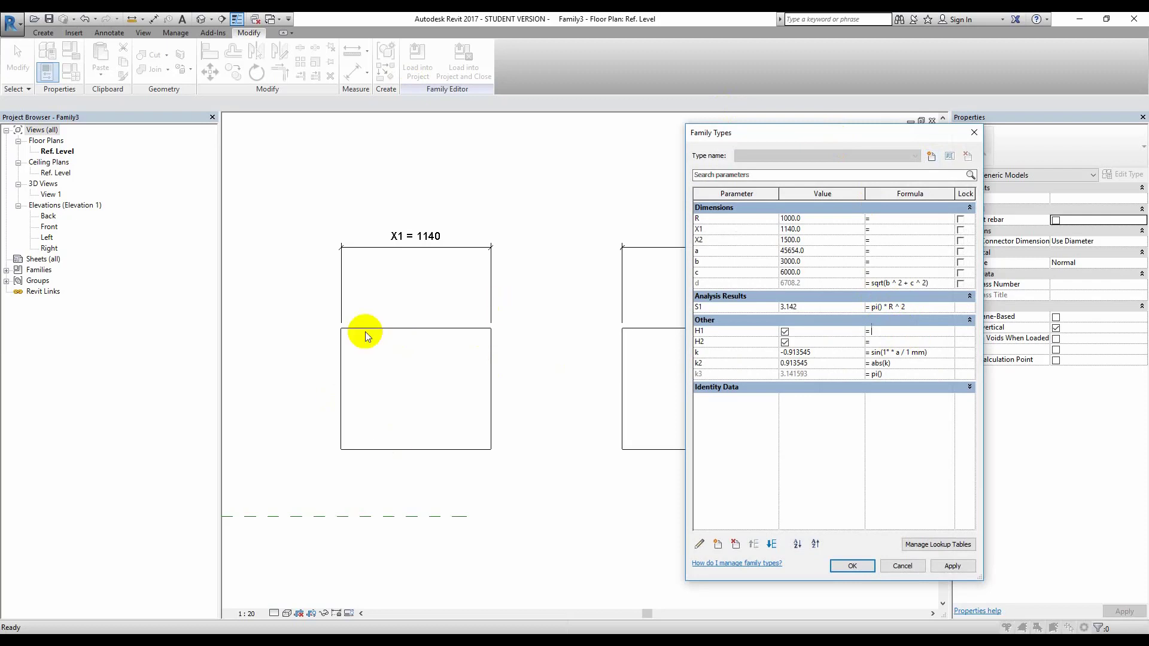
text(X)
text(1 > X)
text(2)
click(922, 339)
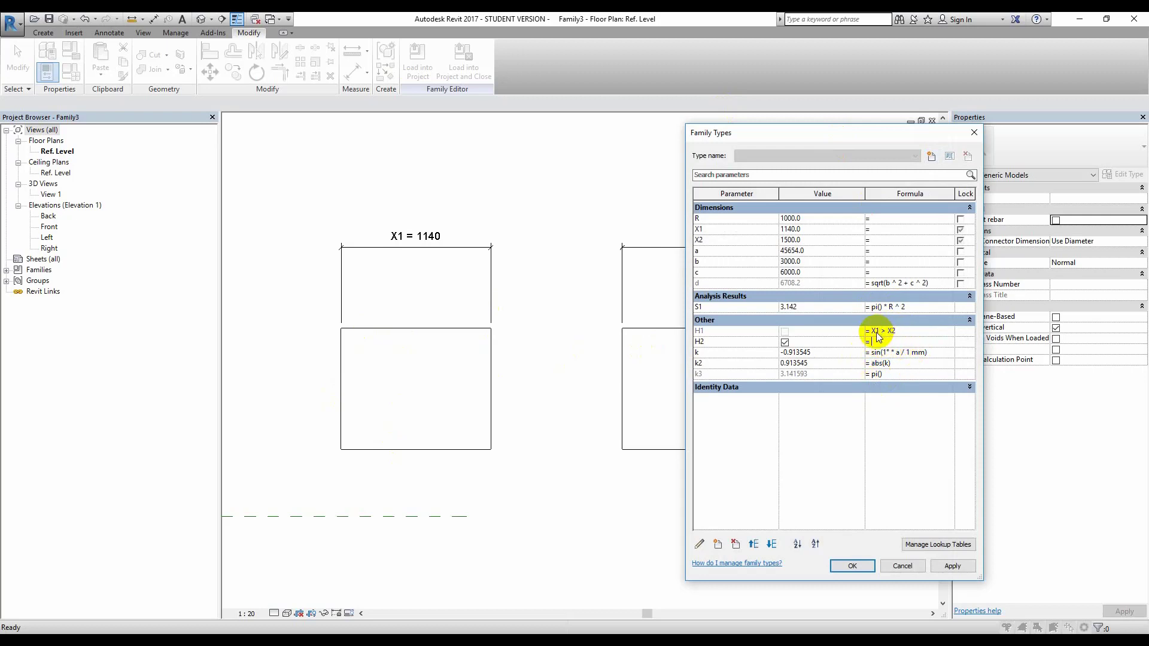
click(830, 230)
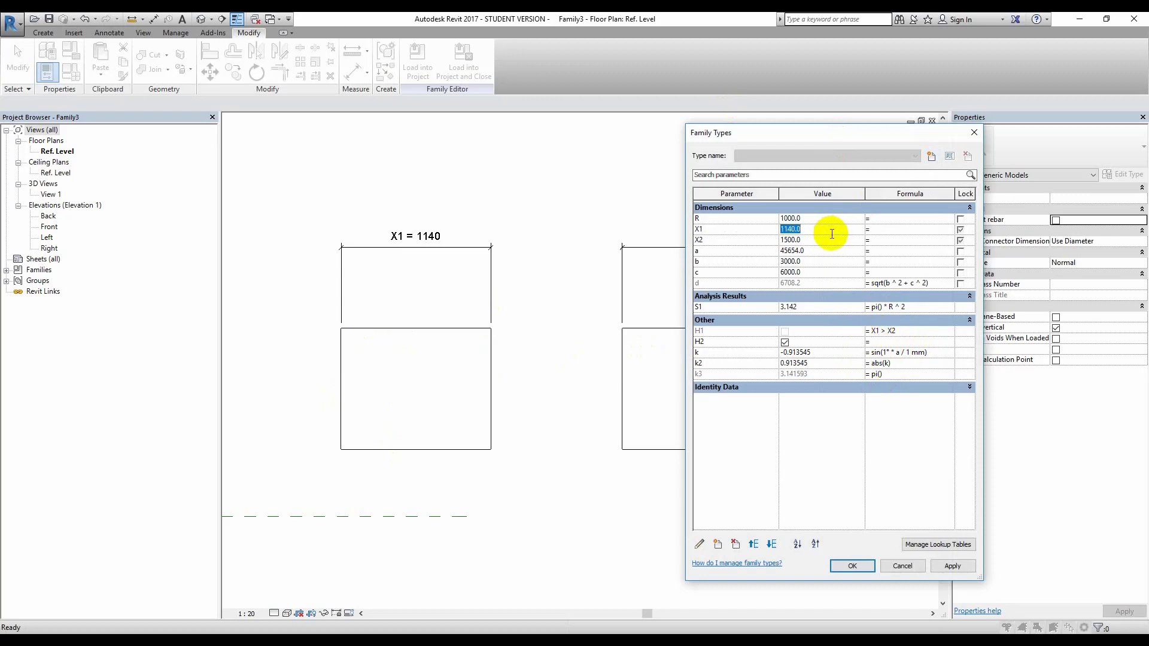
- Change X1 to 1600 and apply it
text(16)
text(0)
click(954, 568)
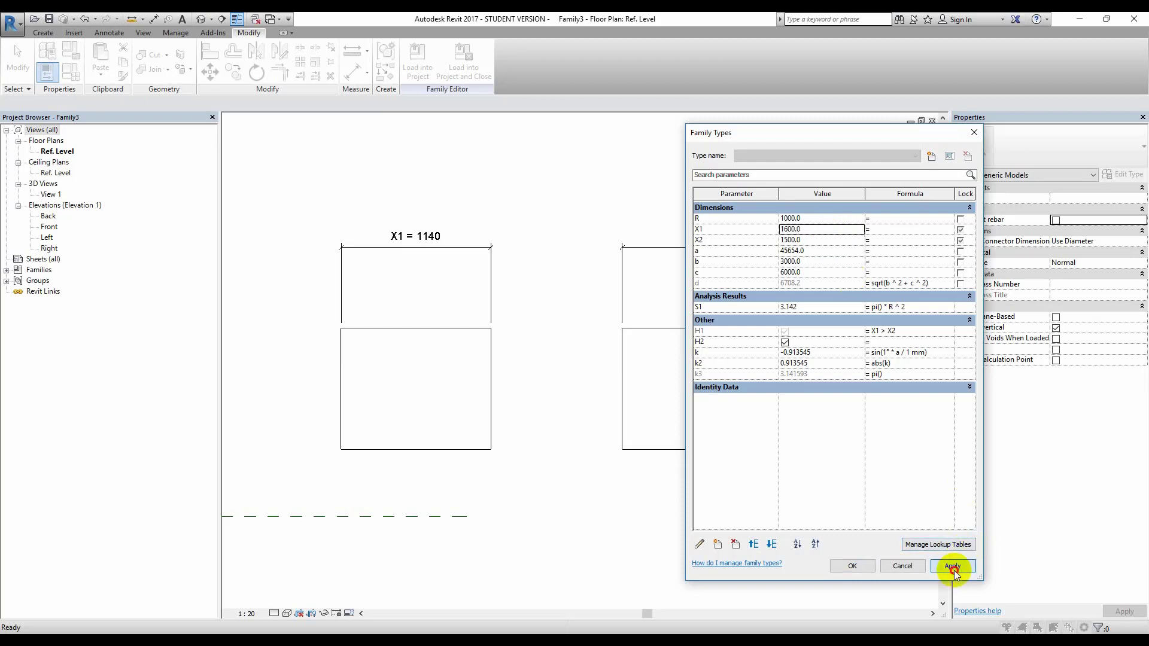
click(900, 339)
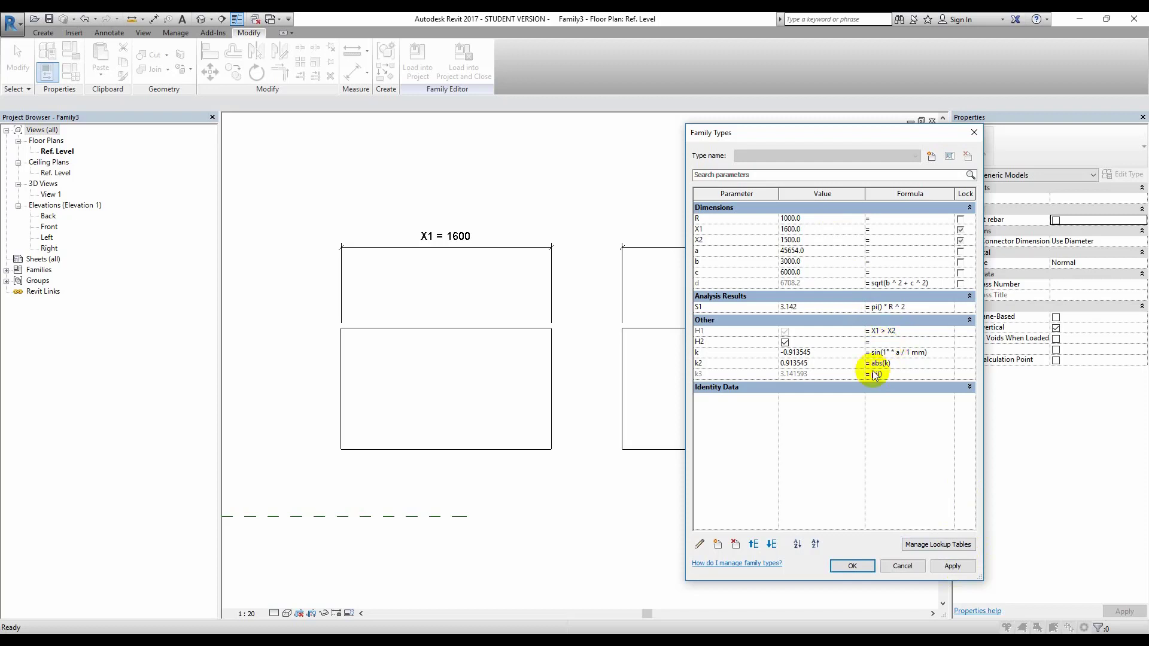
- Give H2 the formula NOT(X1>X2) and apply it
click(913, 331)
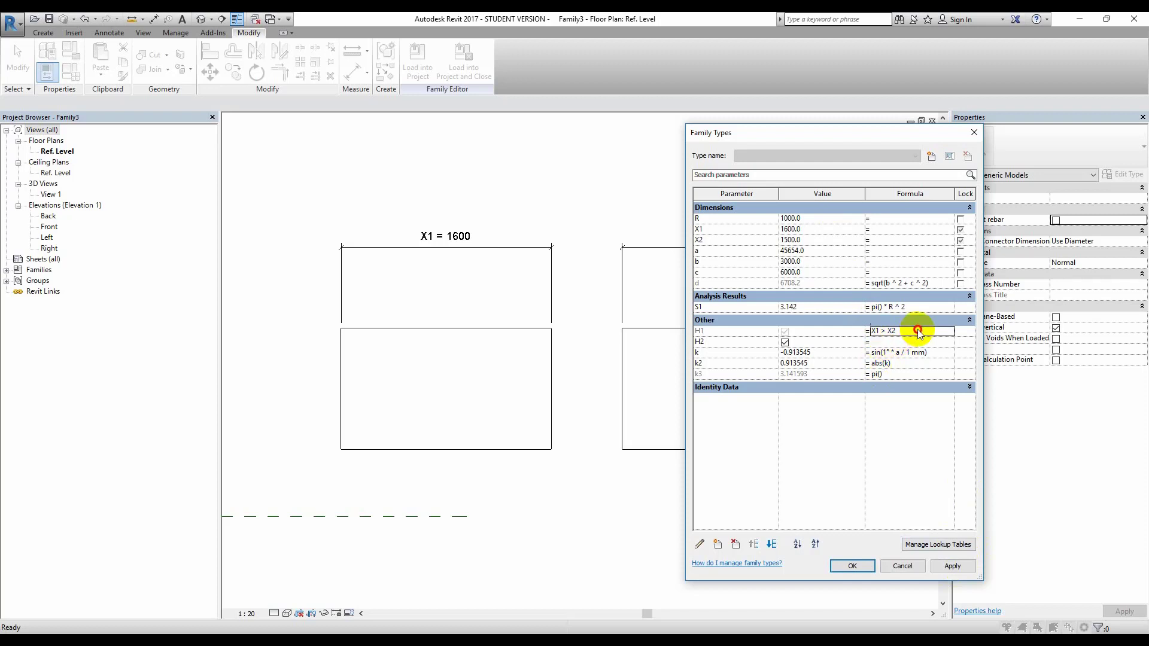
click(903, 342)
text(not()
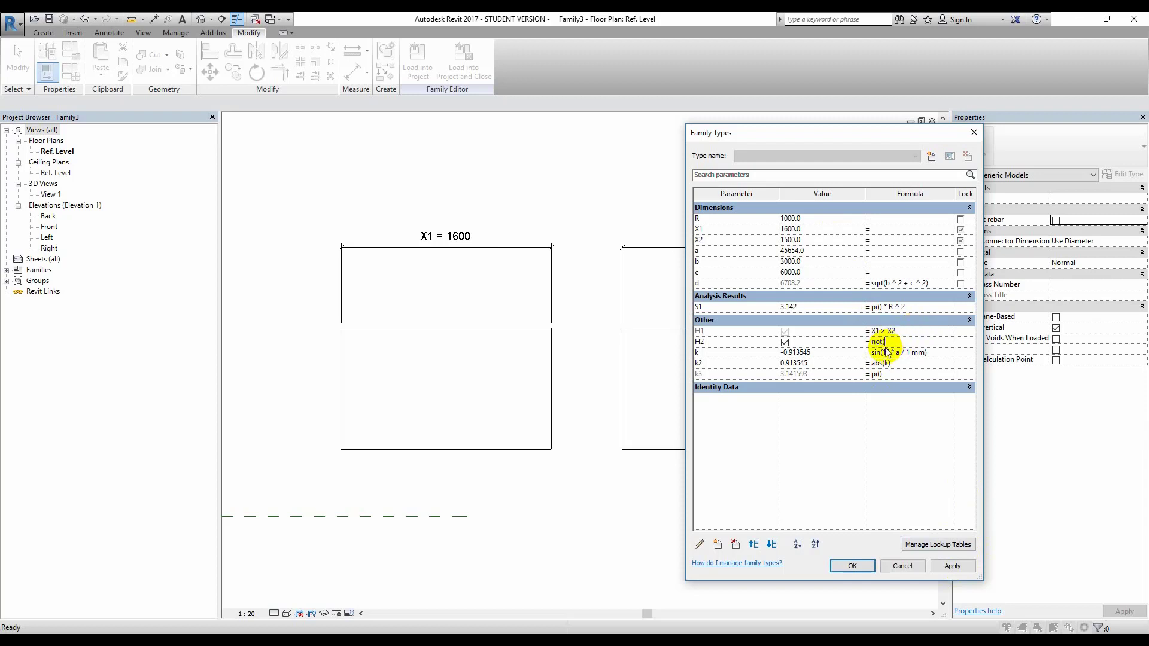
key(BackSpace)
key(BackSpace)
text(NOT(X)
text(1>X)
text(2)
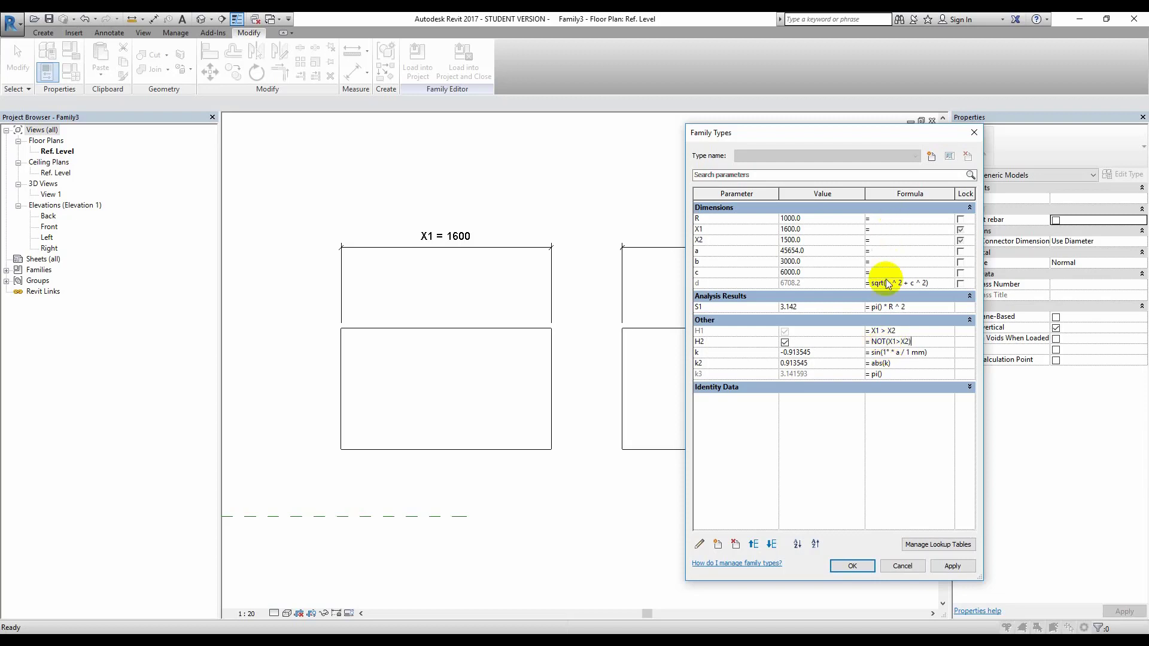
click(954, 567)
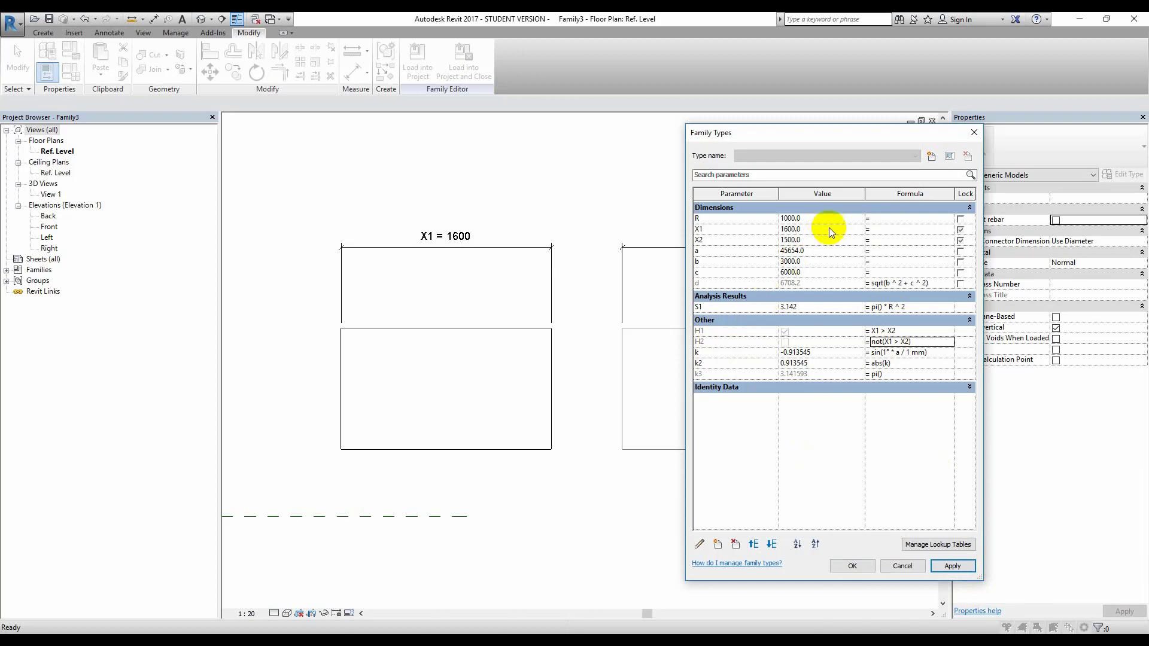
- Set X2 to 1700 and apply it
click(836, 242)
text(1700)
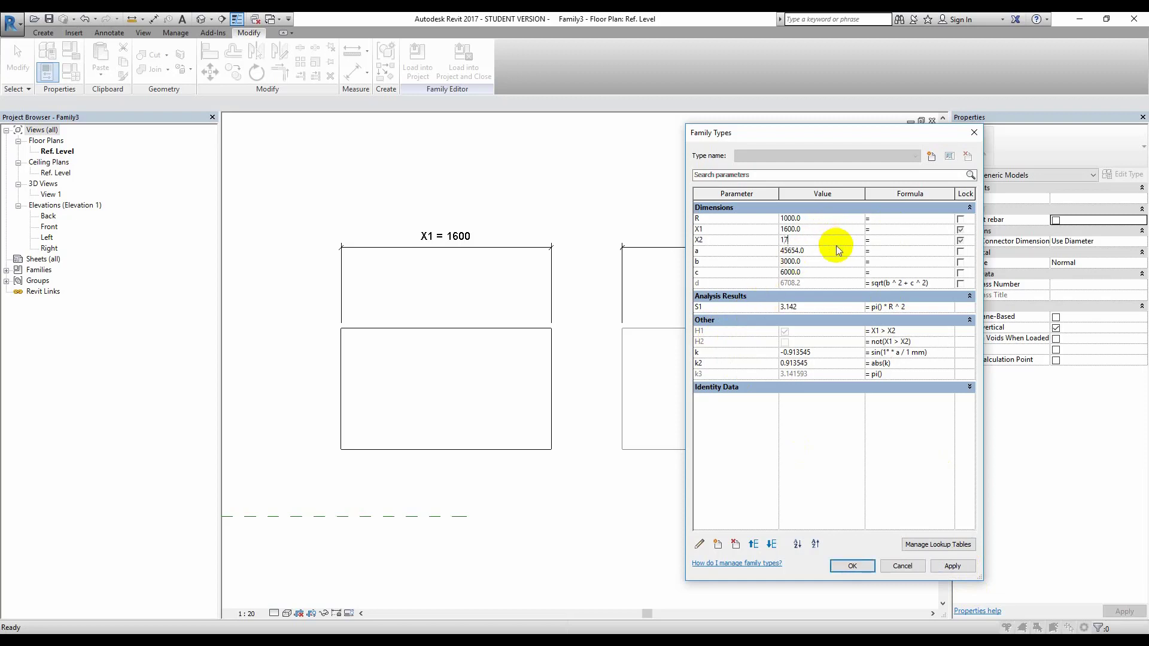
click(953, 566)
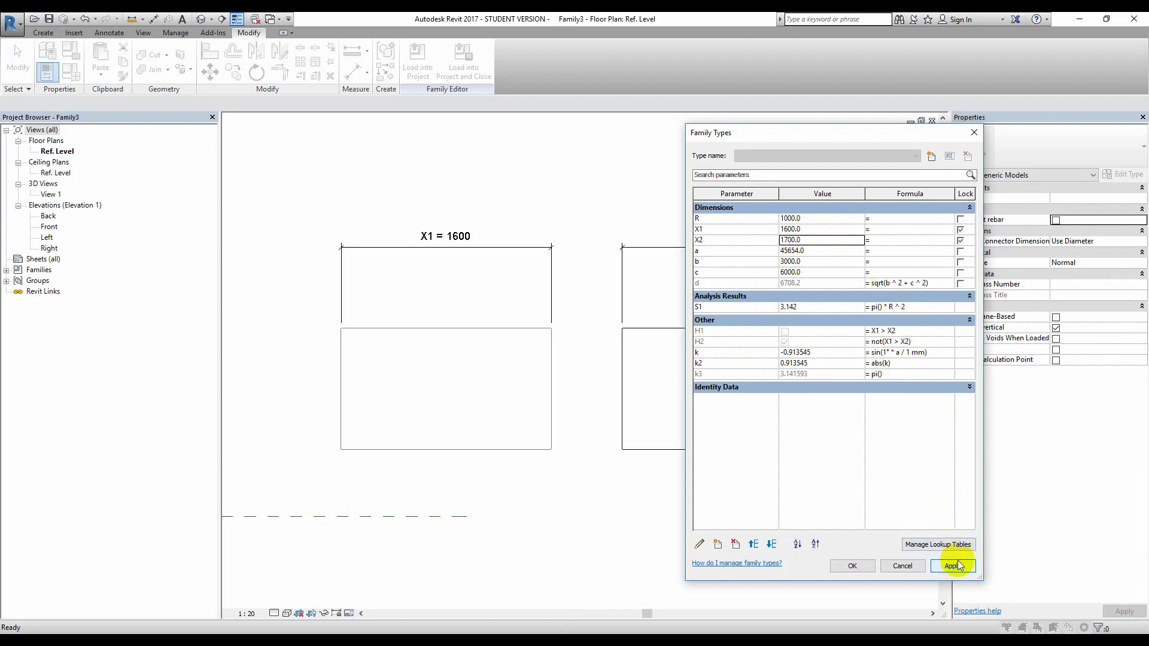
- Apply X1 = 1600 and X2 = 1700, then centre and zoom the plan on both extrusions
click(852, 566)
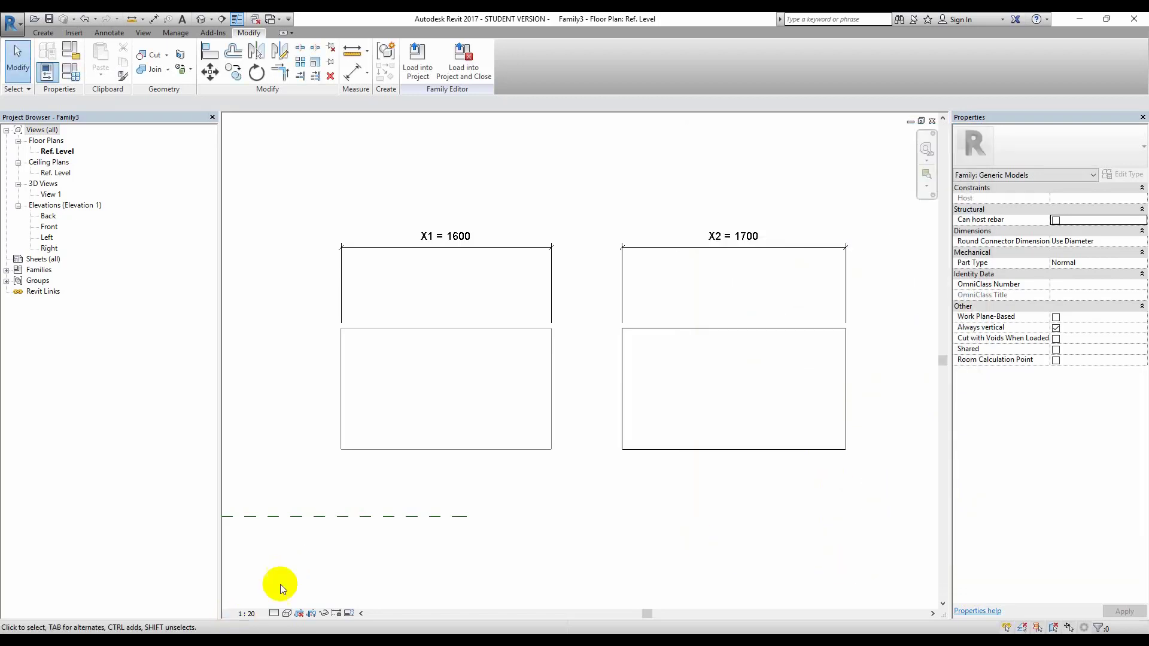
middle_drag(489, 372, 451, 449)
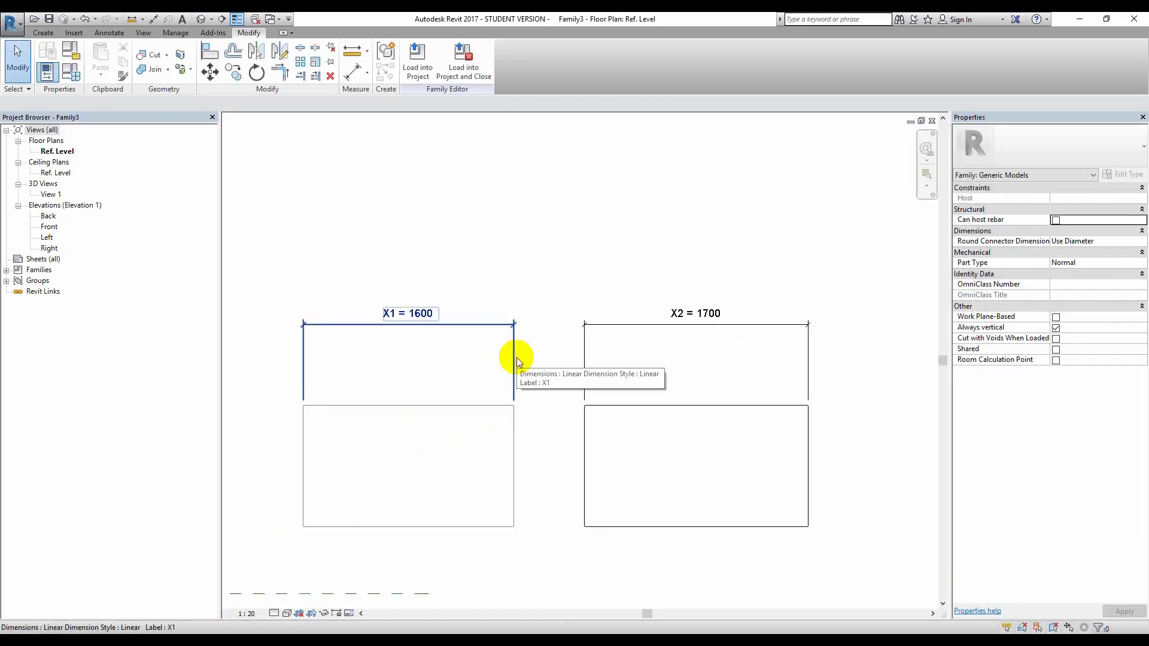
scroll(556, 305, down, 1)
middle_drag(555, 305, 521, 359)
scroll(511, 335, down, 2)
scroll(345, 529, up, 1)
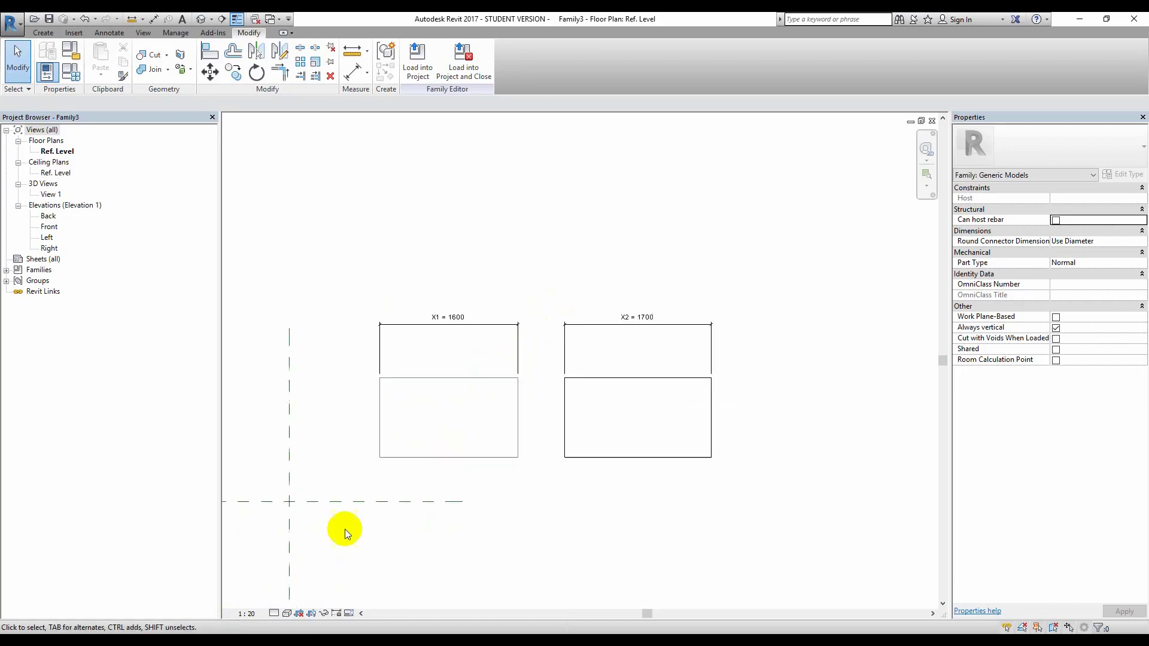
scroll(344, 529, up, 2)
middle_drag(763, 304, 658, 334)
scroll(629, 347, up, 1)
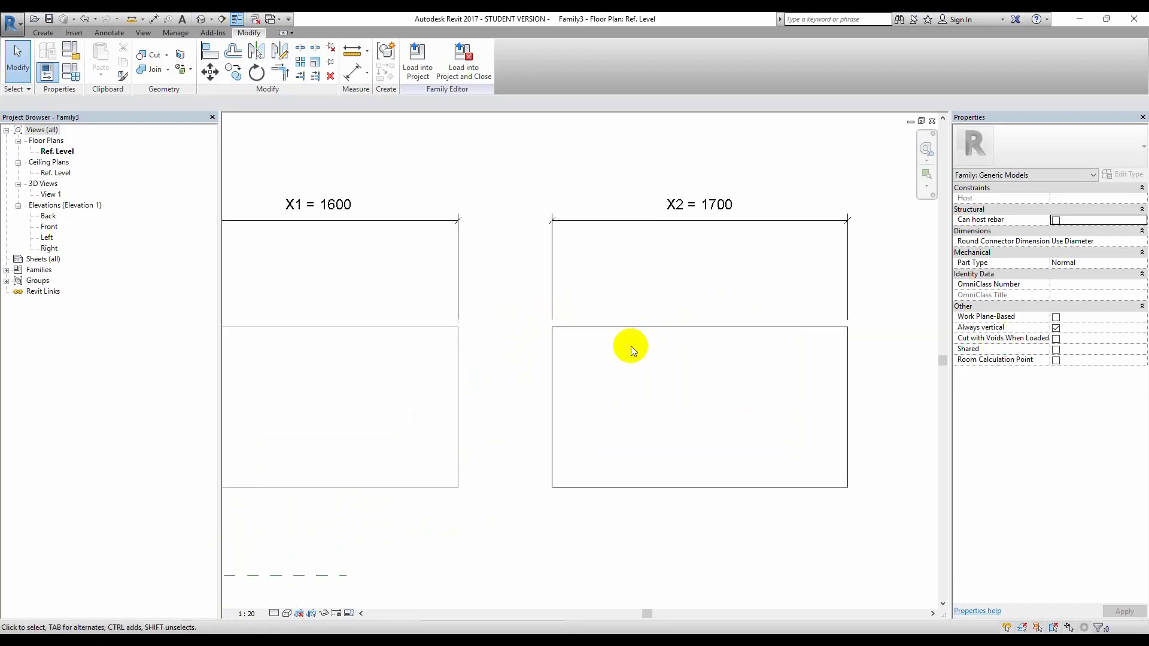
scroll(703, 365, up, 2)
mouse_move(704, 365)
middle_down()
mouse_move(716, 400)
mouse_move(702, 423)
mouse_move(717, 423)
middle_up()
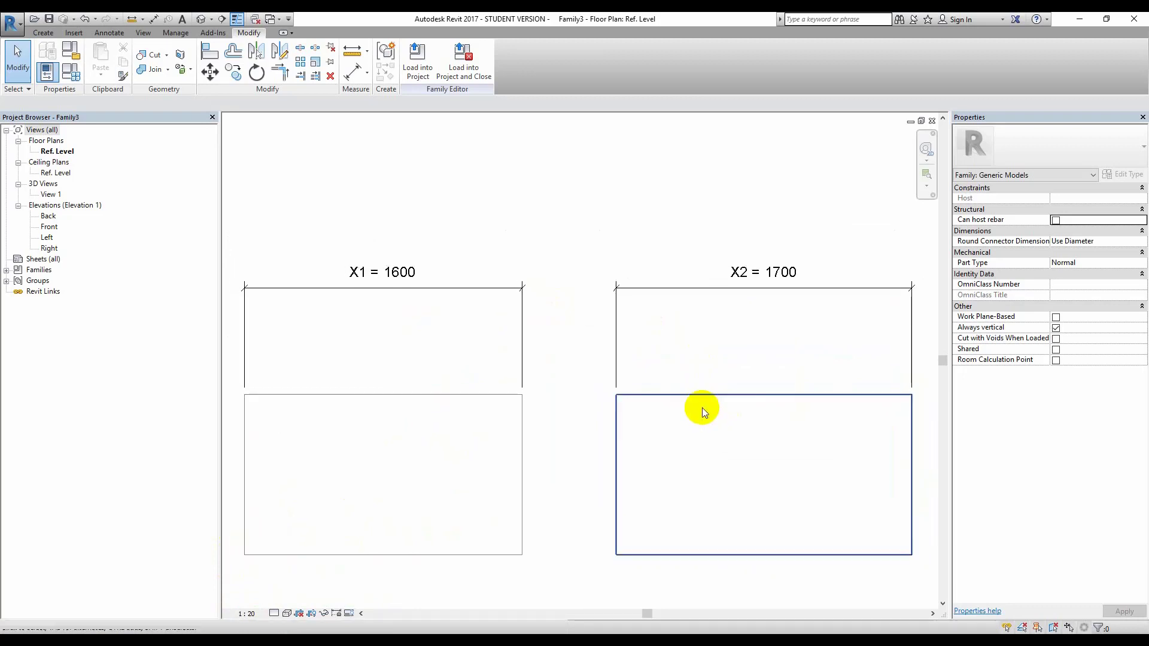